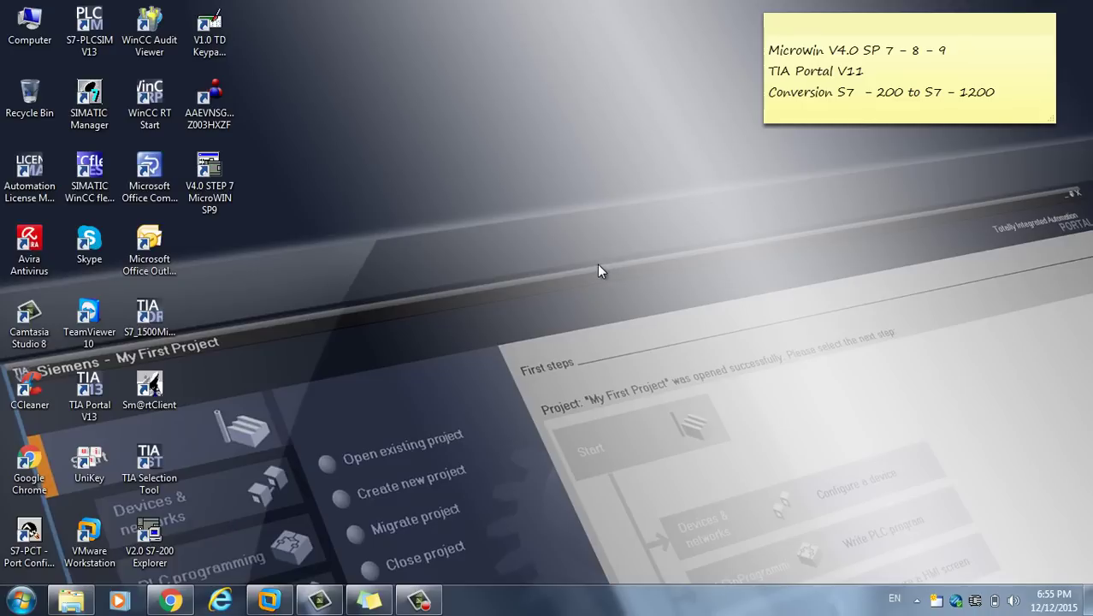
Switch to the Windows XP virtual machine in VMware Workstation
click(269, 601)
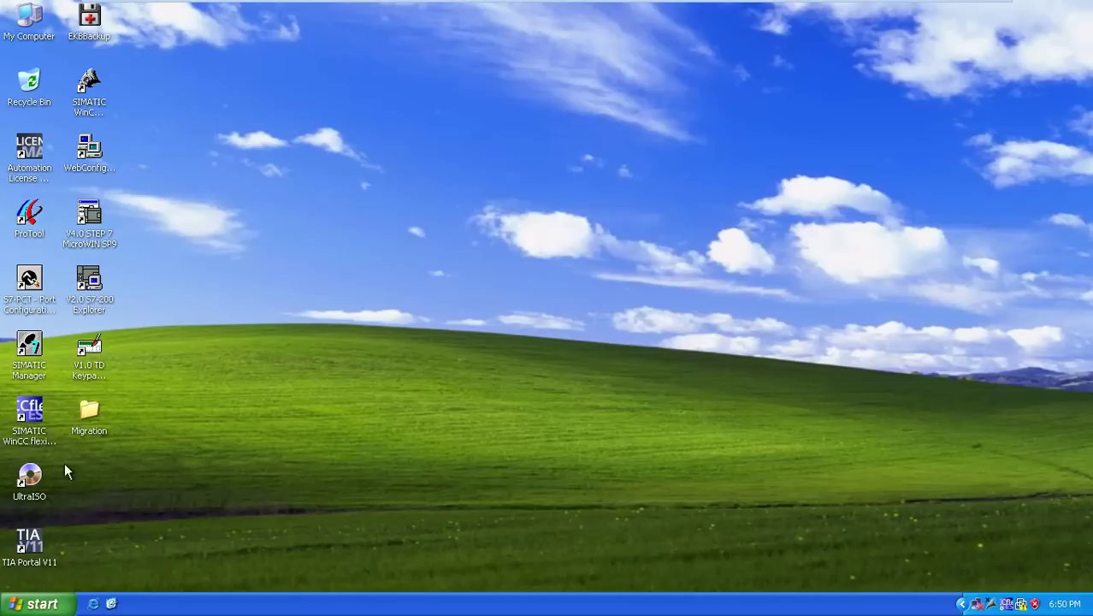
click(28, 539)
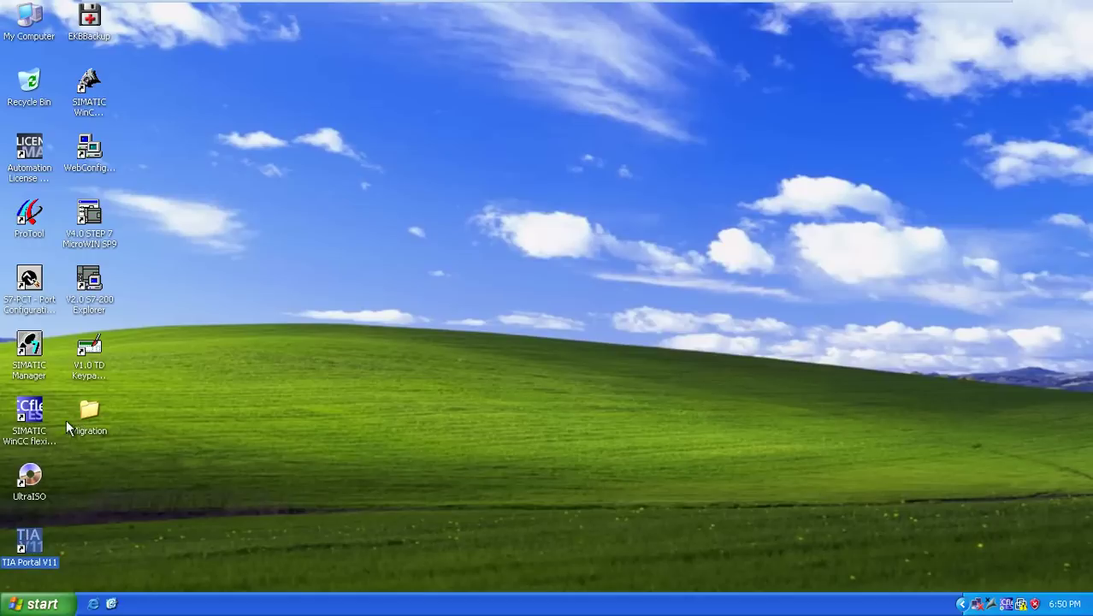
click(99, 220)
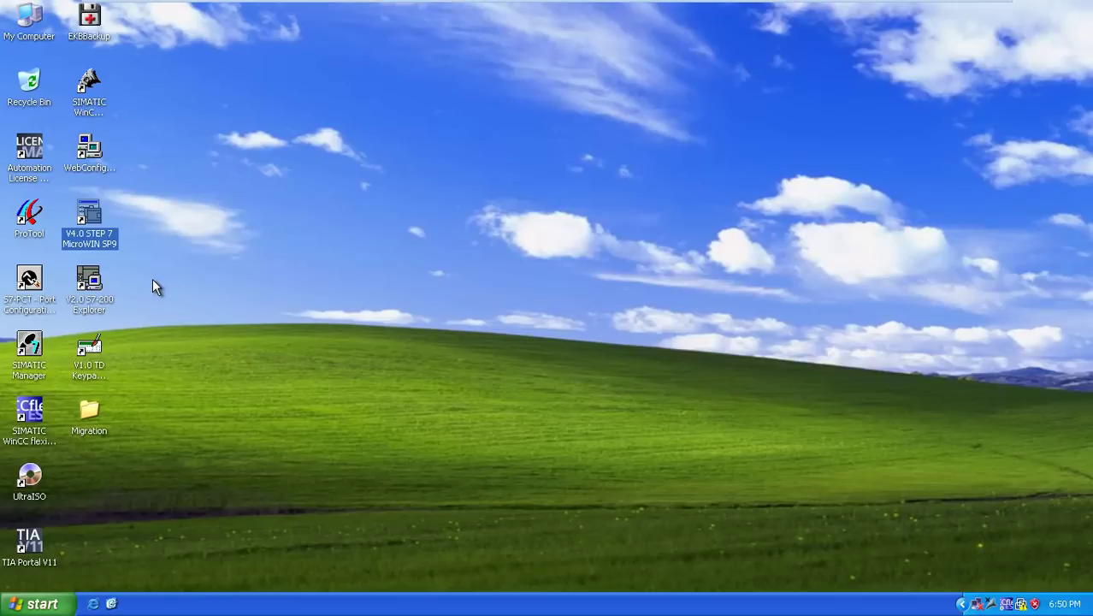
click(26, 547)
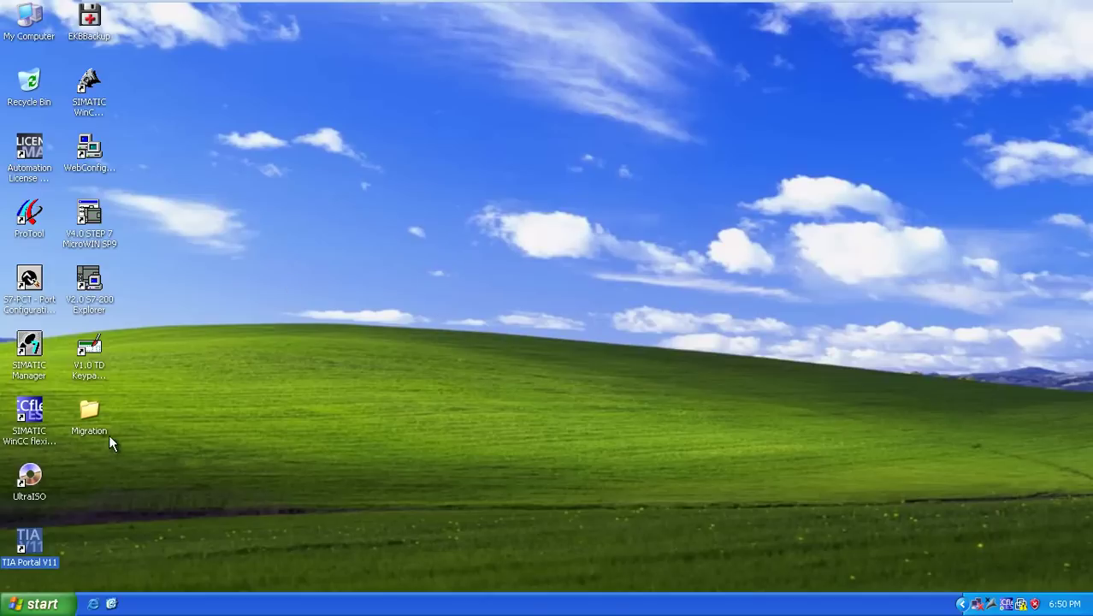
Open the S7 - 200 Program project from the Migration folder on the desktop
double_click(89, 412)
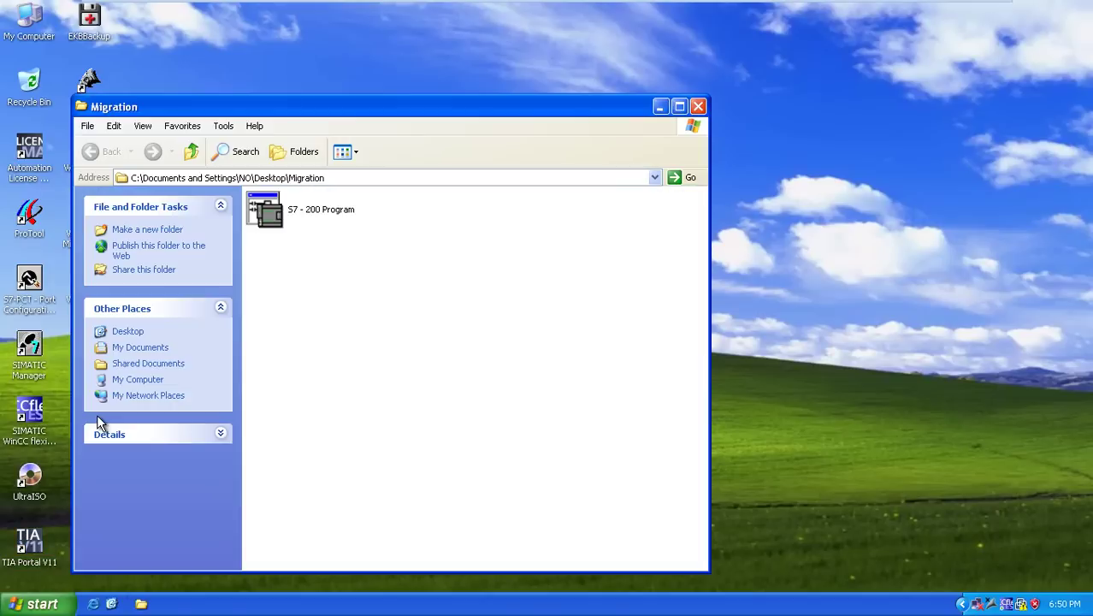
drag(340, 107, 419, 79)
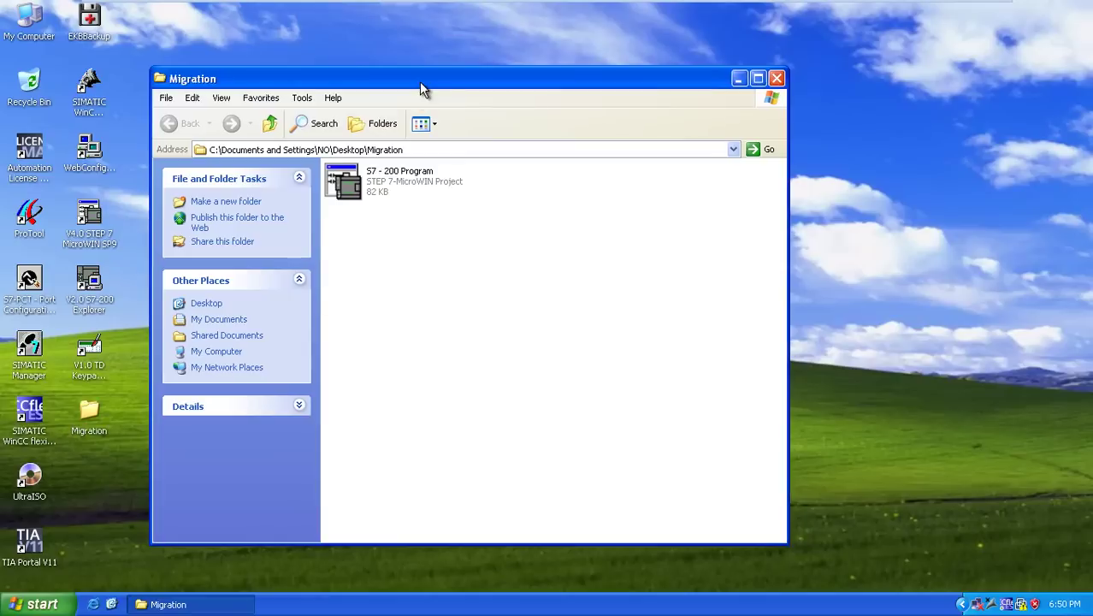
click(368, 187)
key(Return)
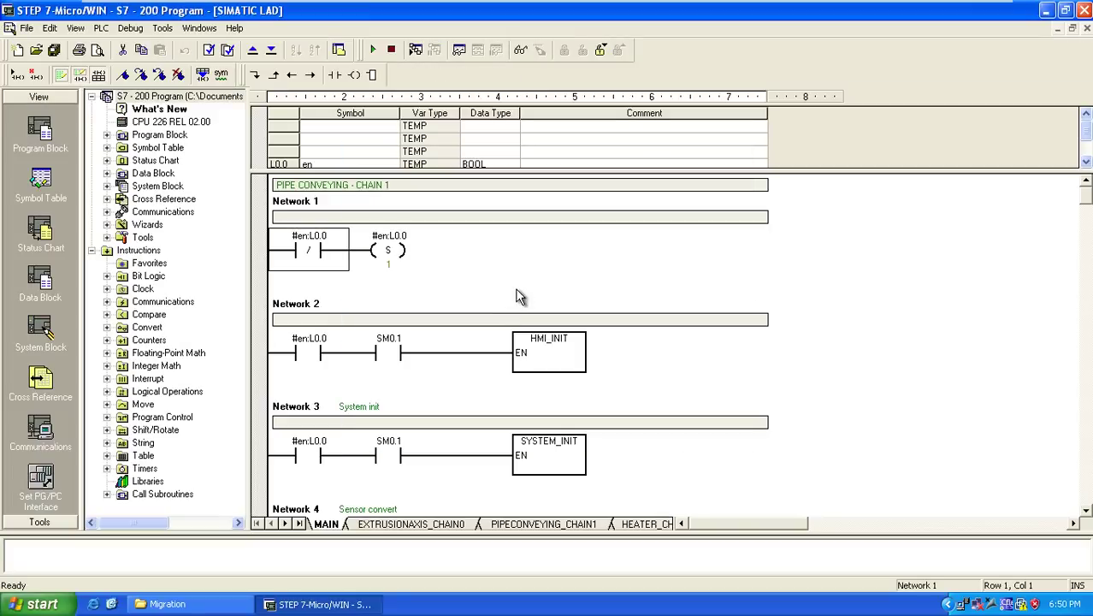
Look through the first ladder networks of the MAIN block and close the project and the Migration folder
scroll(629, 317, down, 5)
scroll(992, 206, up, 3)
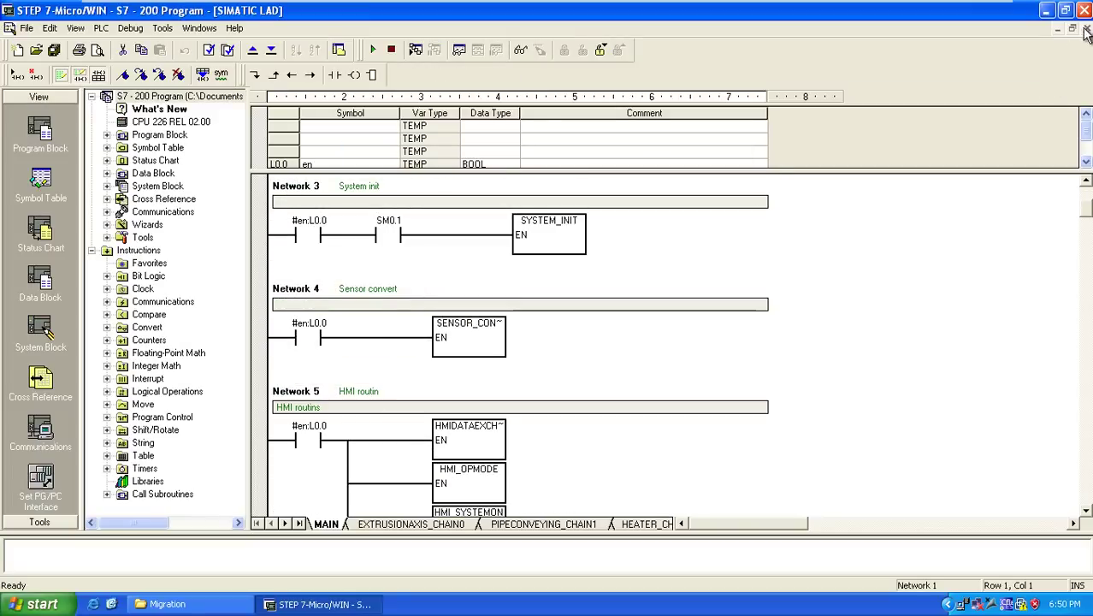
click(1085, 10)
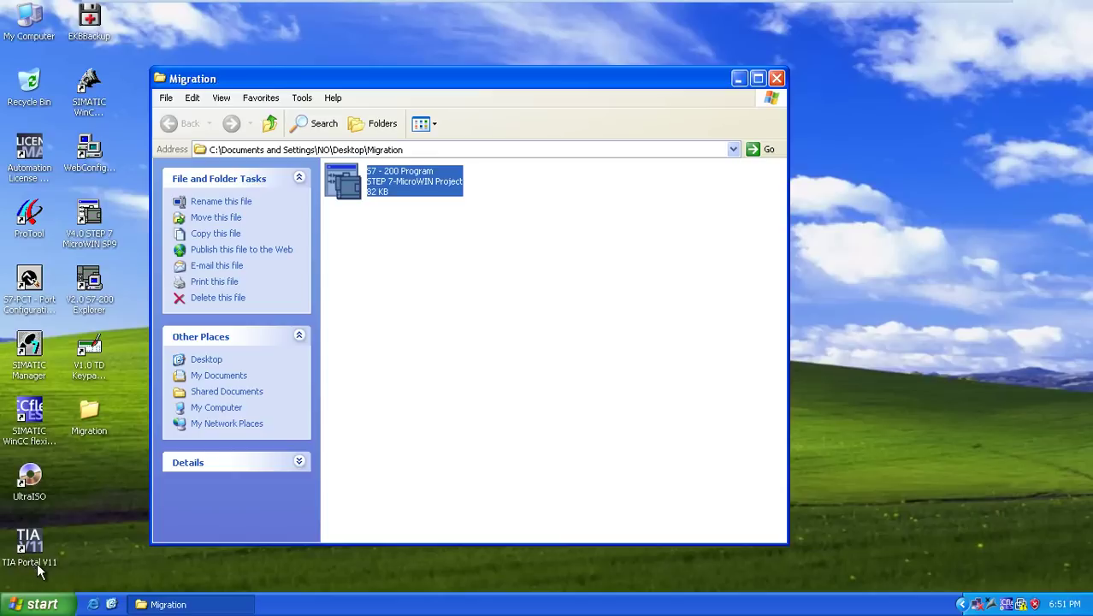
click(776, 78)
click(634, 215)
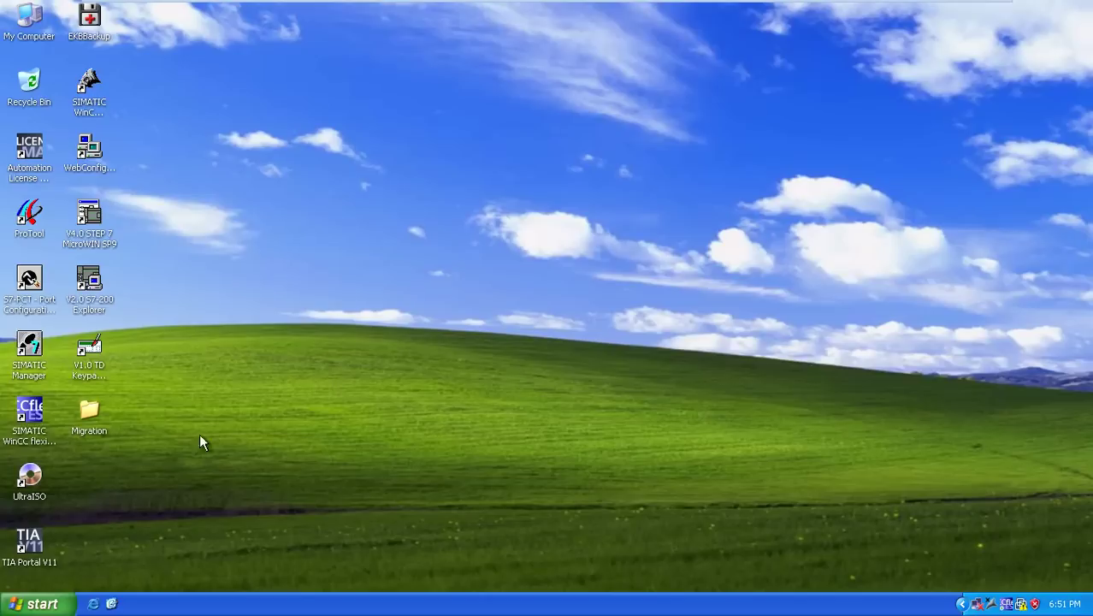
Start TIA Portal V11 and switch to the Project view
double_click(30, 544)
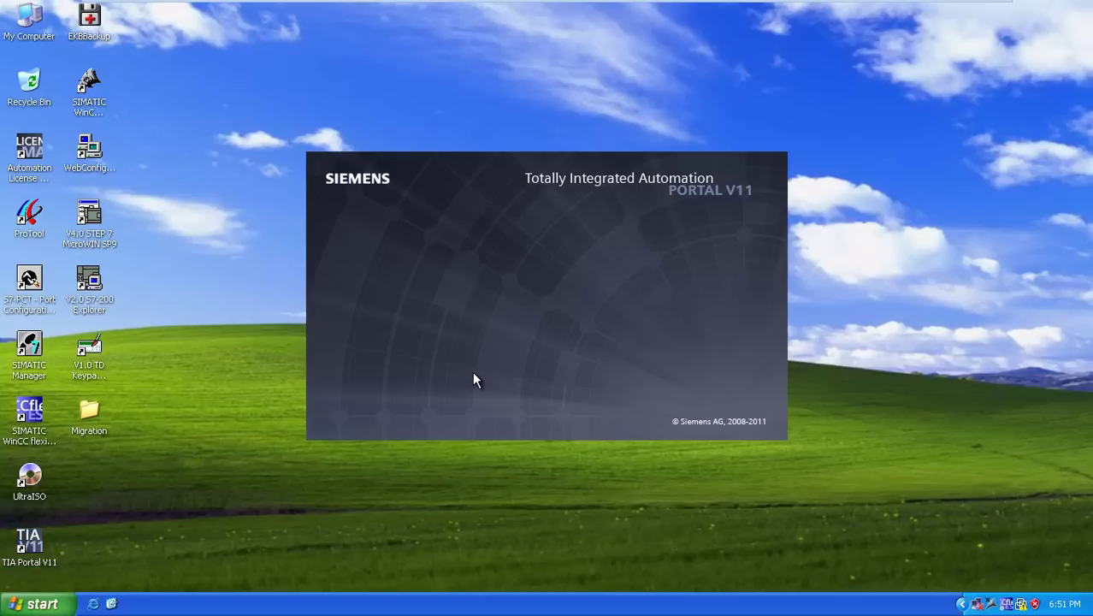
mouse_move(732, 3)
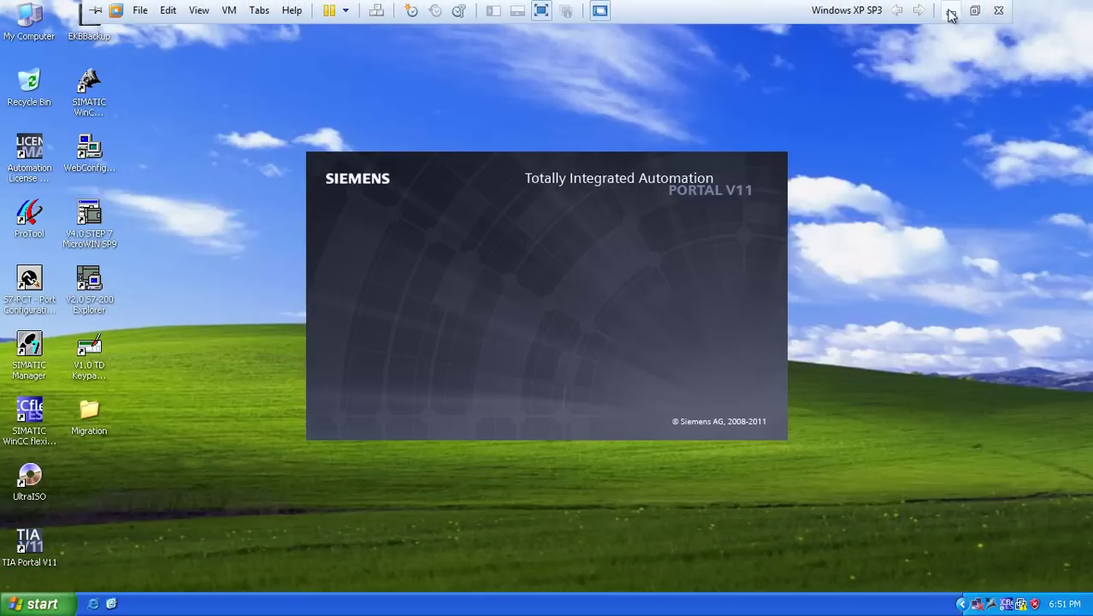
click(951, 12)
click(421, 601)
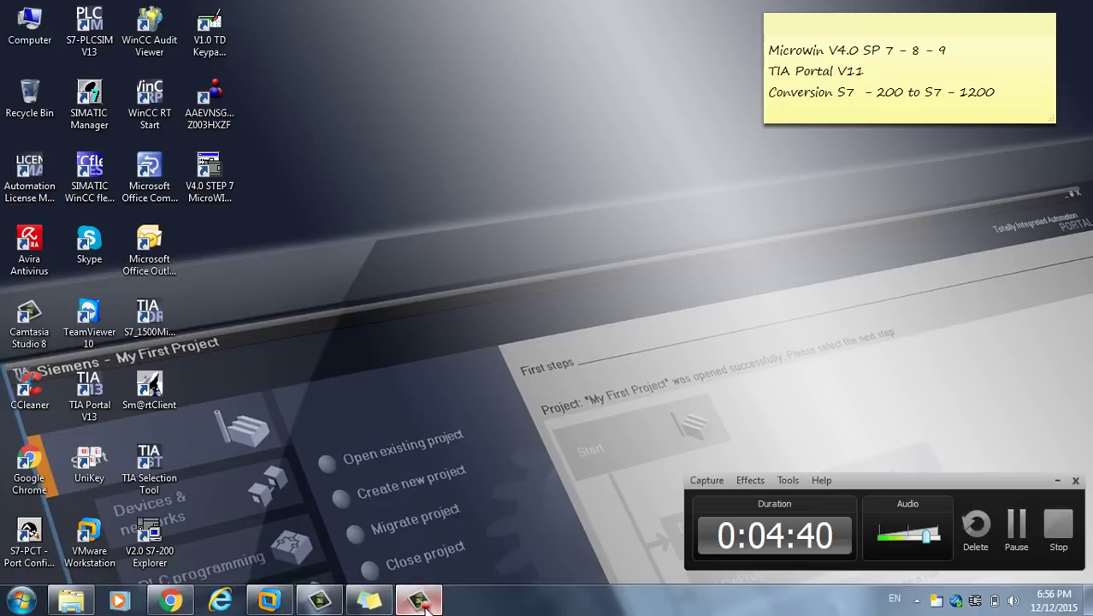
click(423, 602)
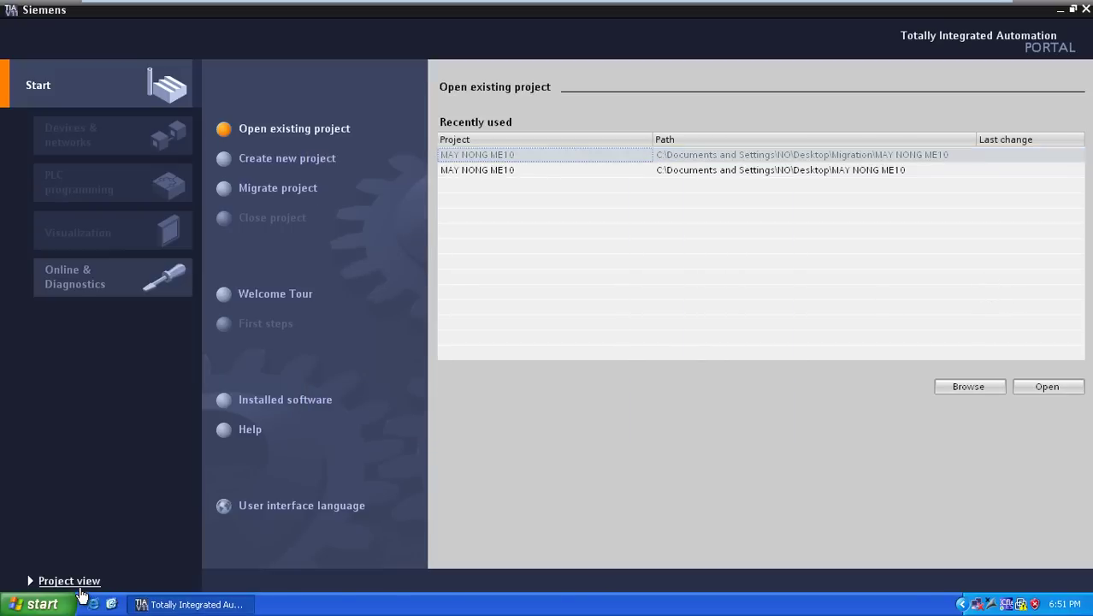
click(80, 588)
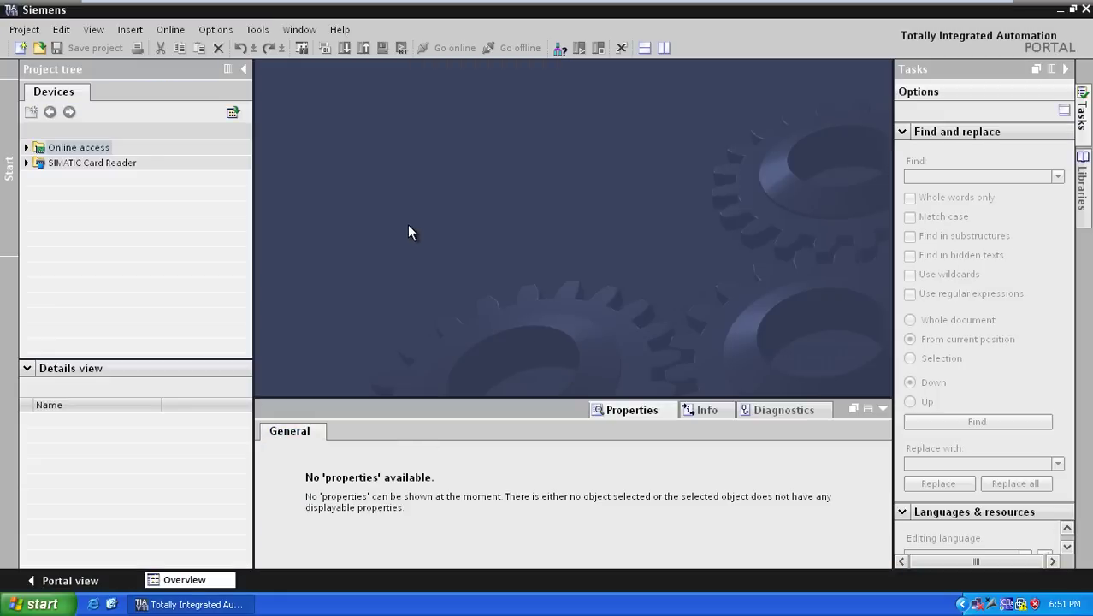
Start an S7-200 project conversion with S7 - 200 Program from the desktop's Migration folder as the source
click(25, 31)
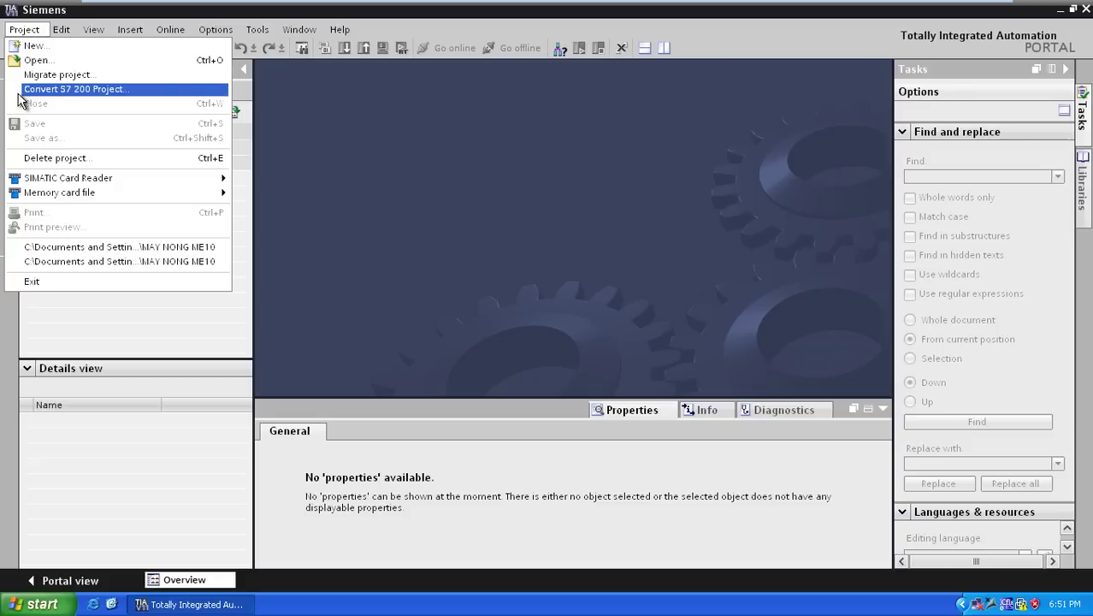
click(96, 96)
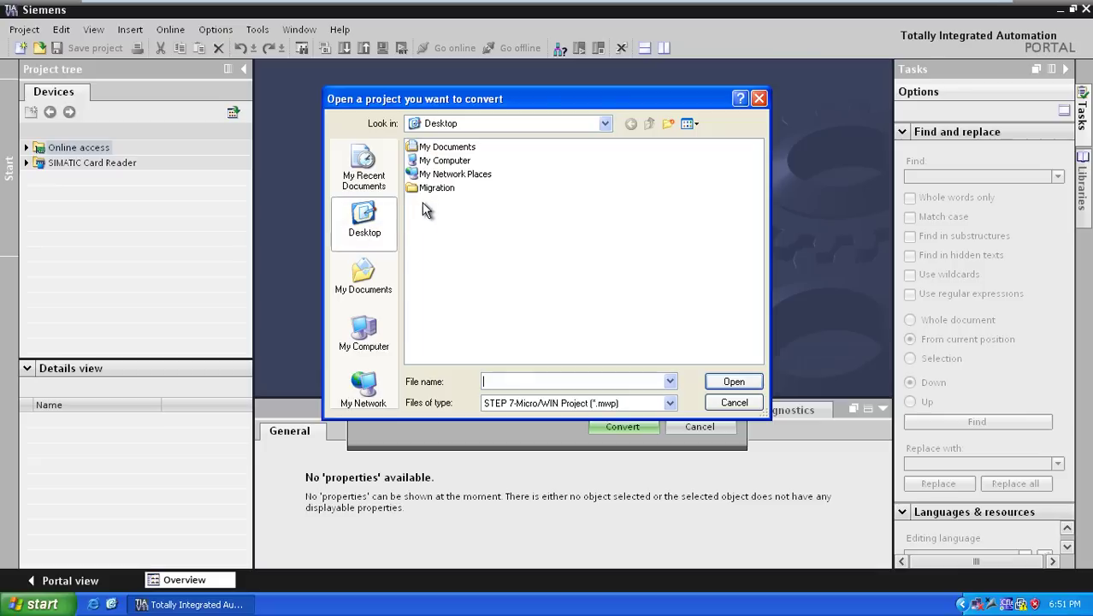
double_click(428, 189)
click(431, 149)
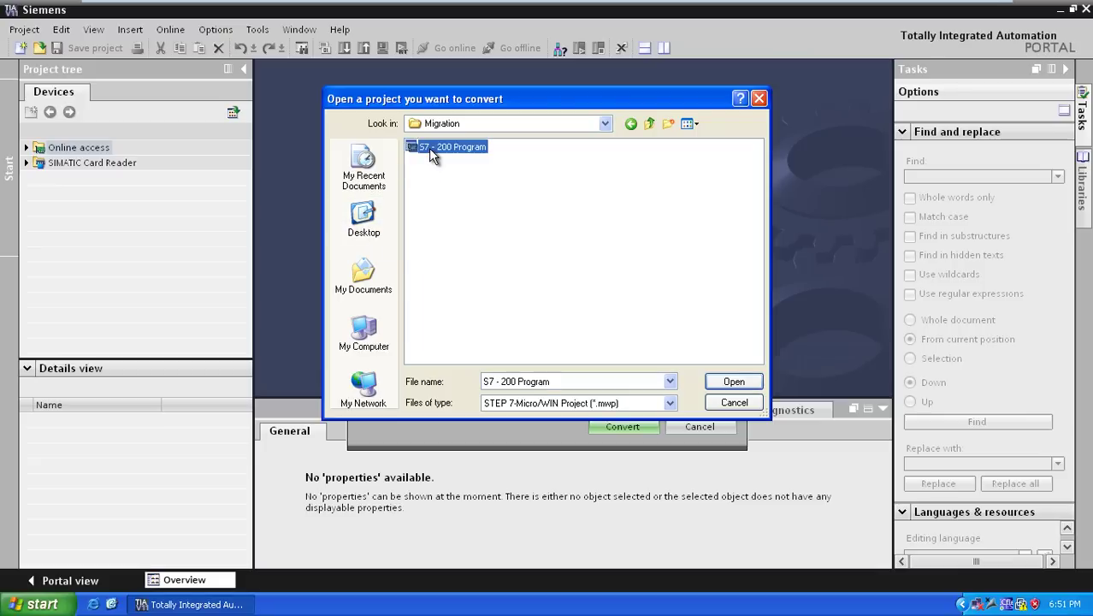
double_click(429, 148)
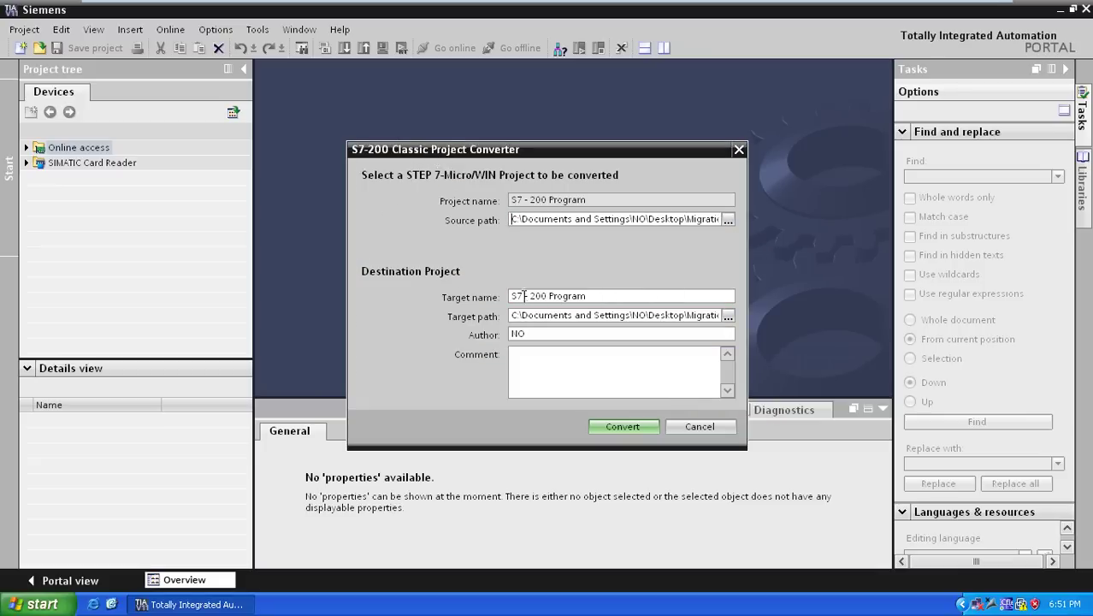
Set the destination project's target name to S7-1200 Migration
drag(604, 291, 430, 283)
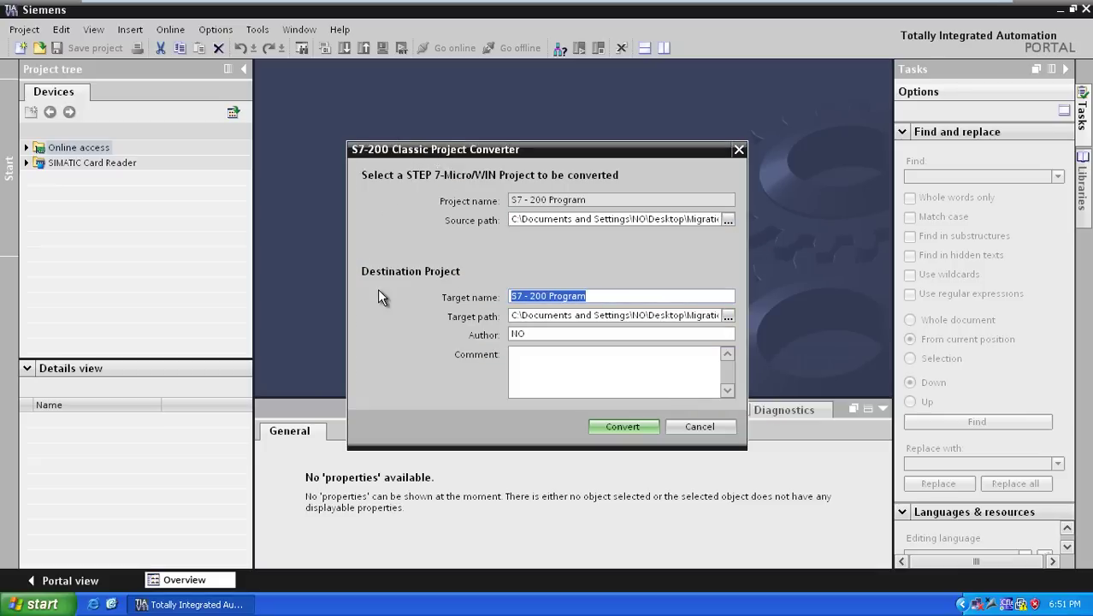
key(BackSpace)
text(S7-1200 Migration)
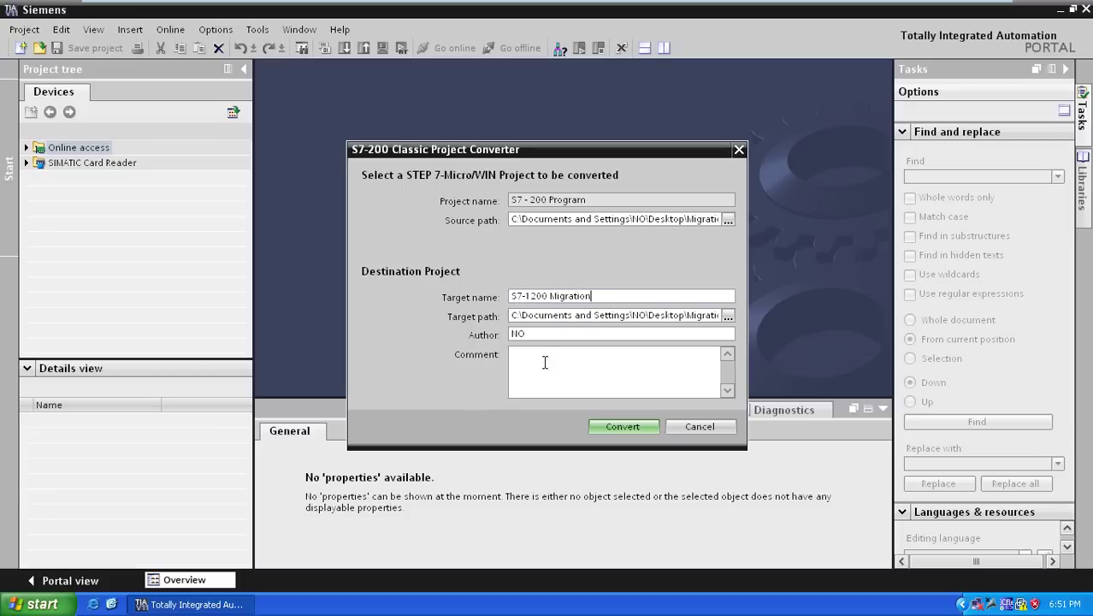
Replace the destination project's author with the creator's name and start the conversion
click(511, 335)
double_click(519, 334)
text(PLC Little)
click(642, 427)
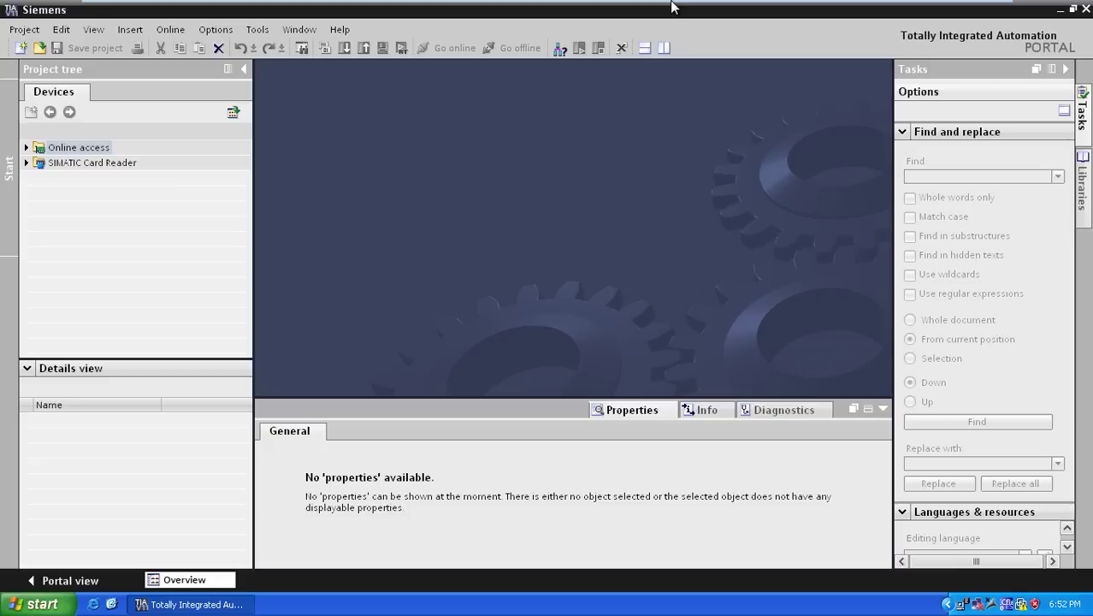
mouse_move(671, 3)
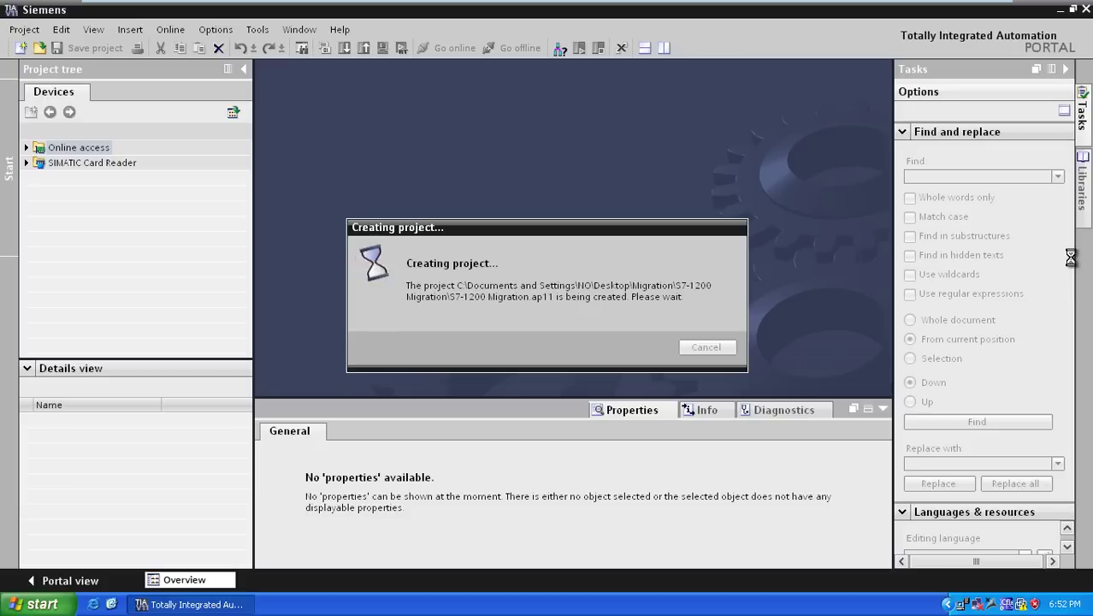
right_click(563, 604)
click(589, 541)
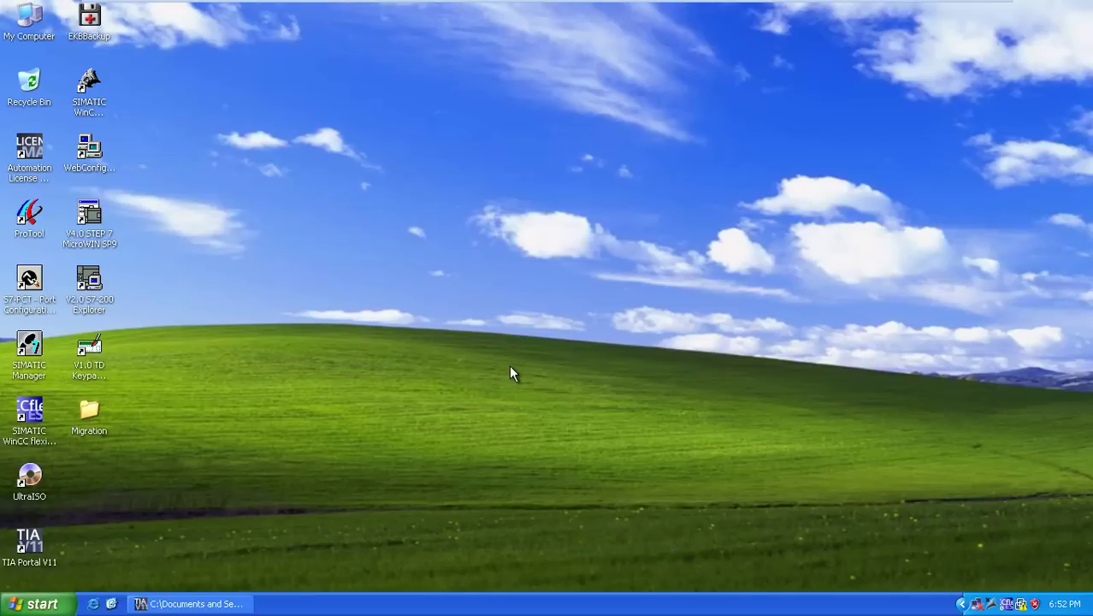
click(29, 350)
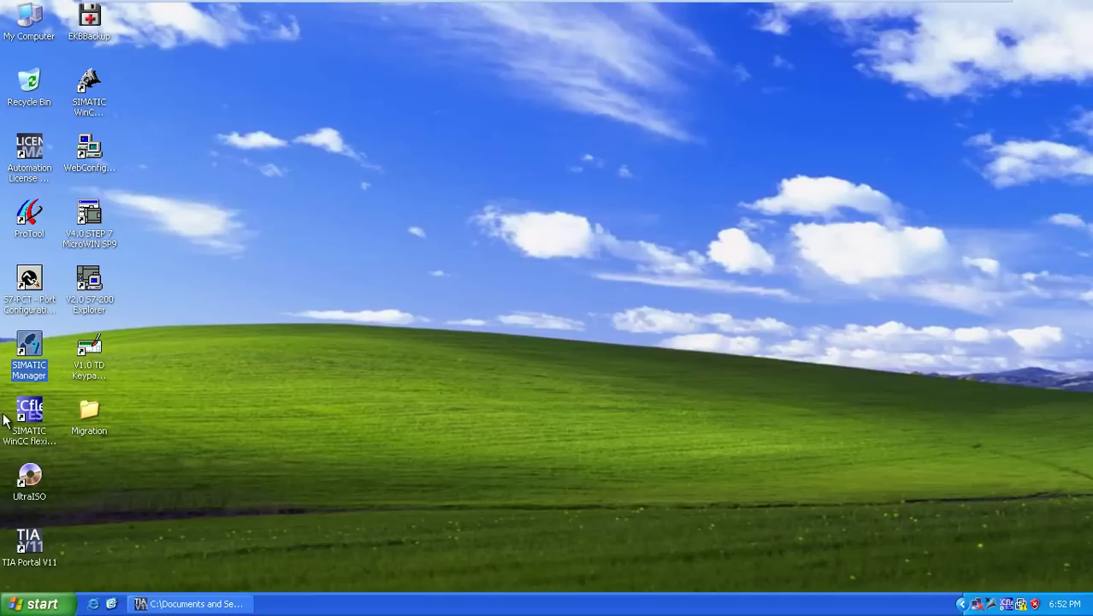
click(31, 410)
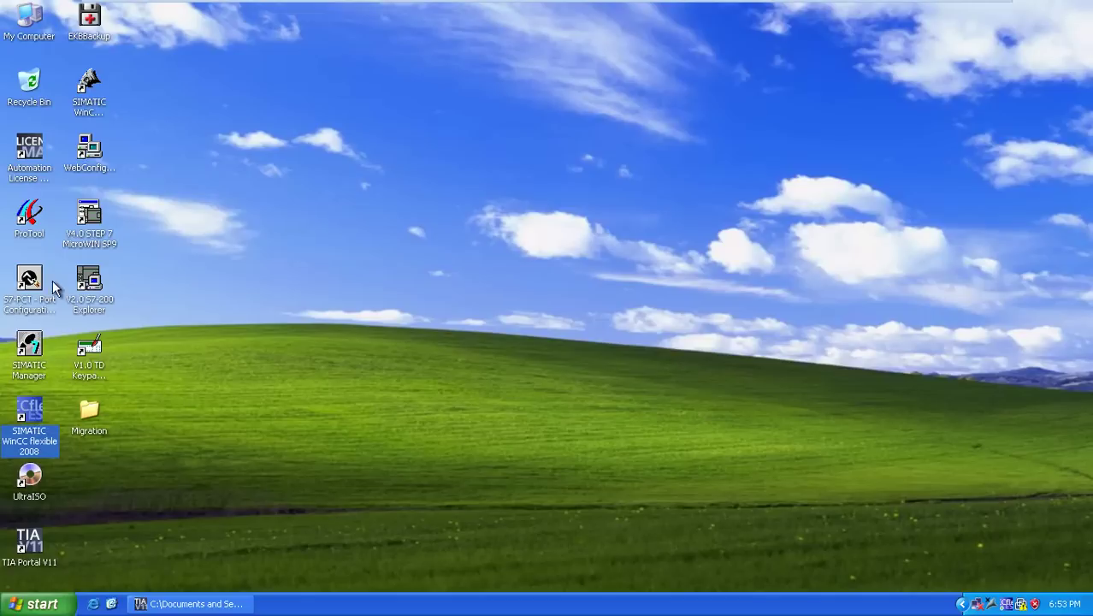
click(37, 230)
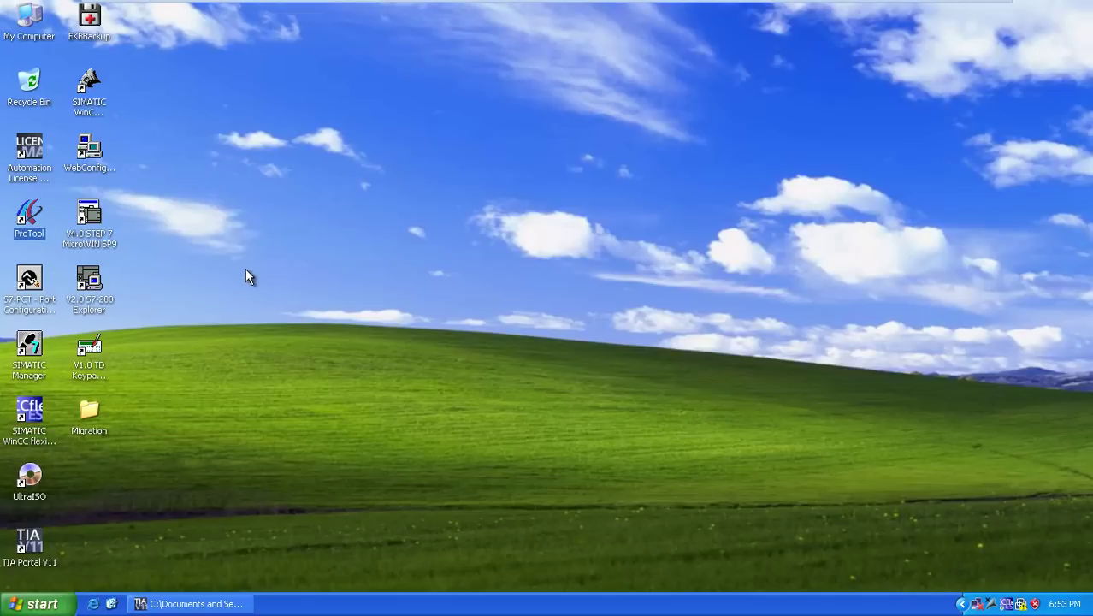
click(29, 414)
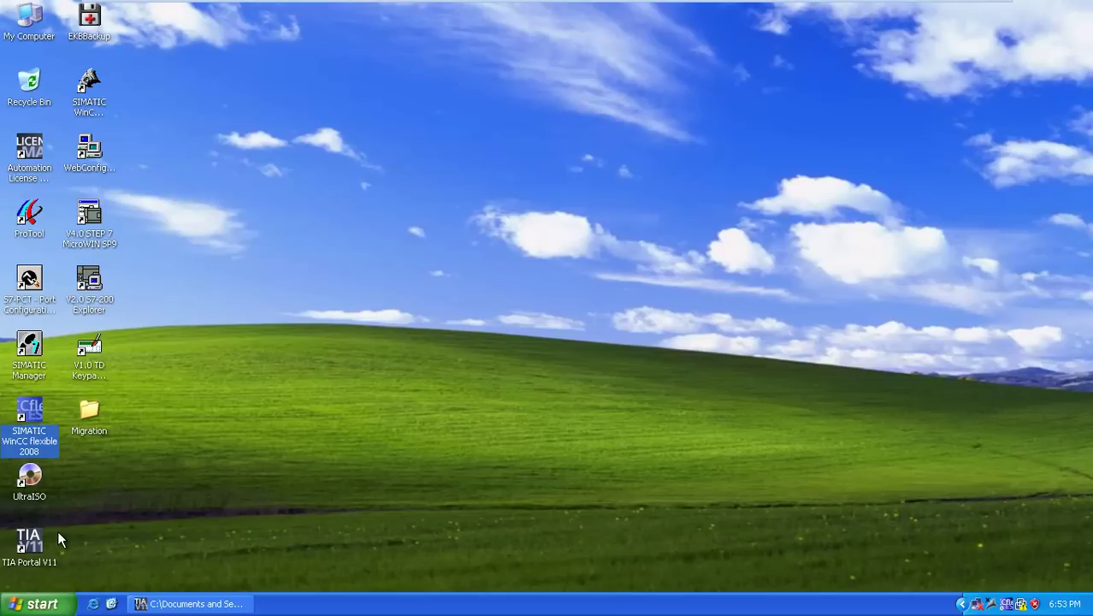
click(102, 79)
click(175, 107)
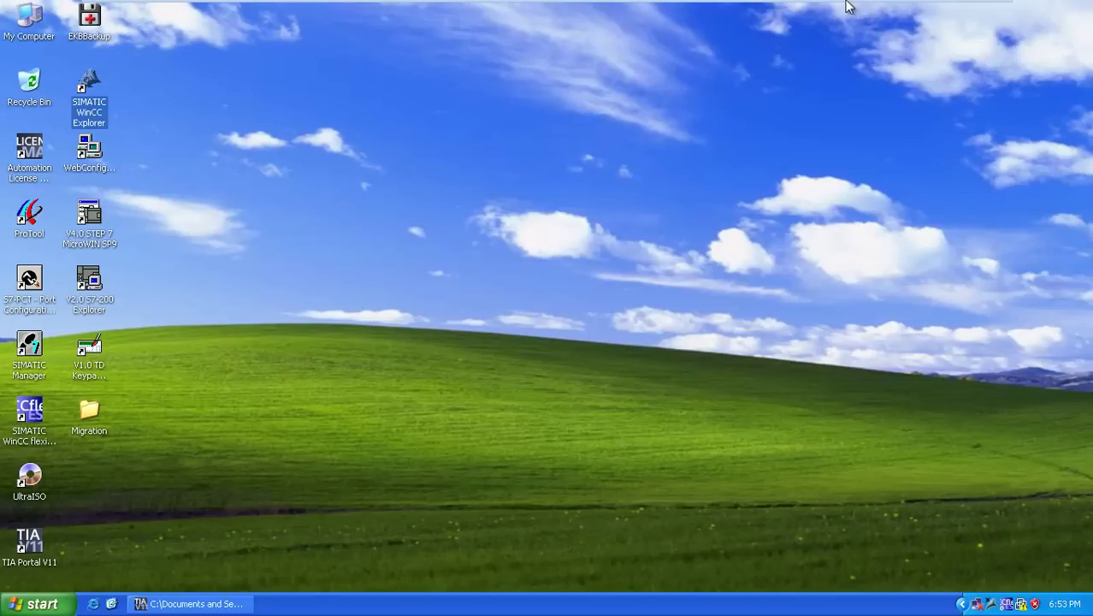
mouse_move(847, 3)
click(953, 12)
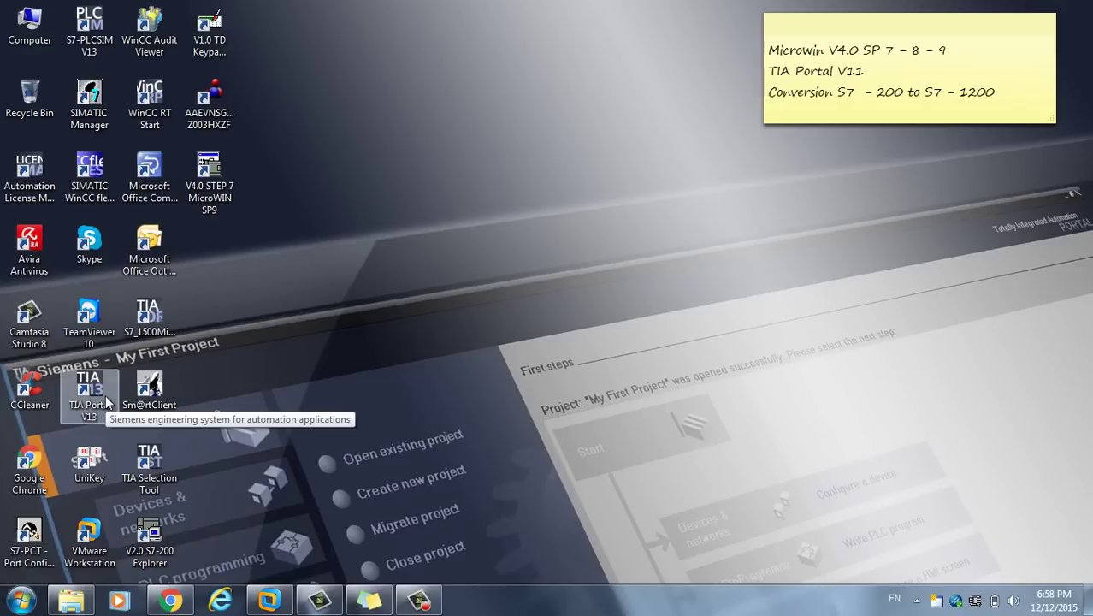
click(154, 467)
drag(114, 514, 128, 490)
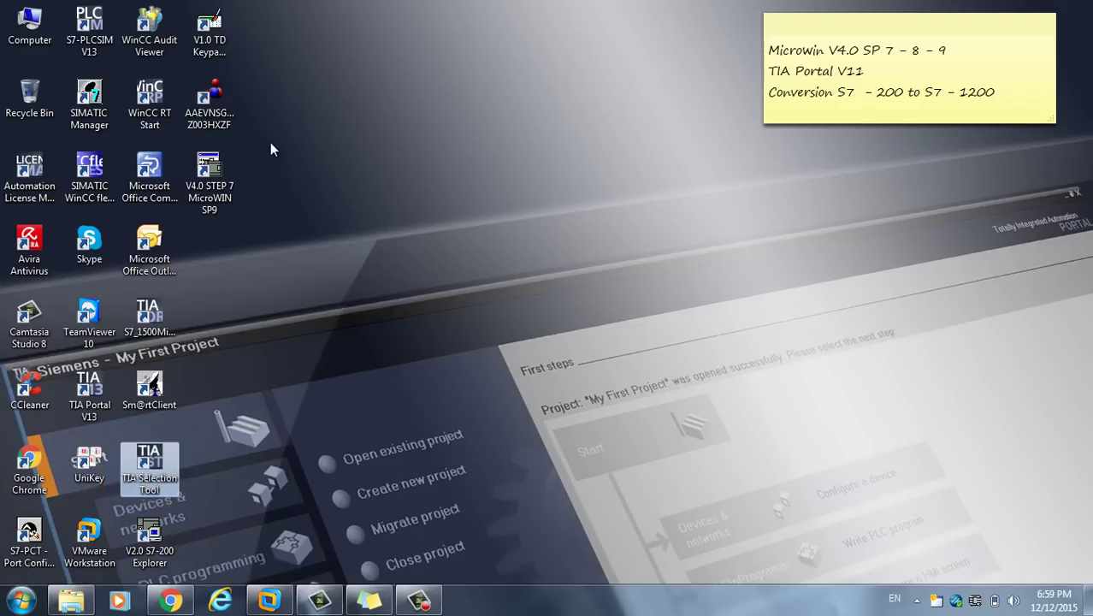
drag(271, 138, 190, 225)
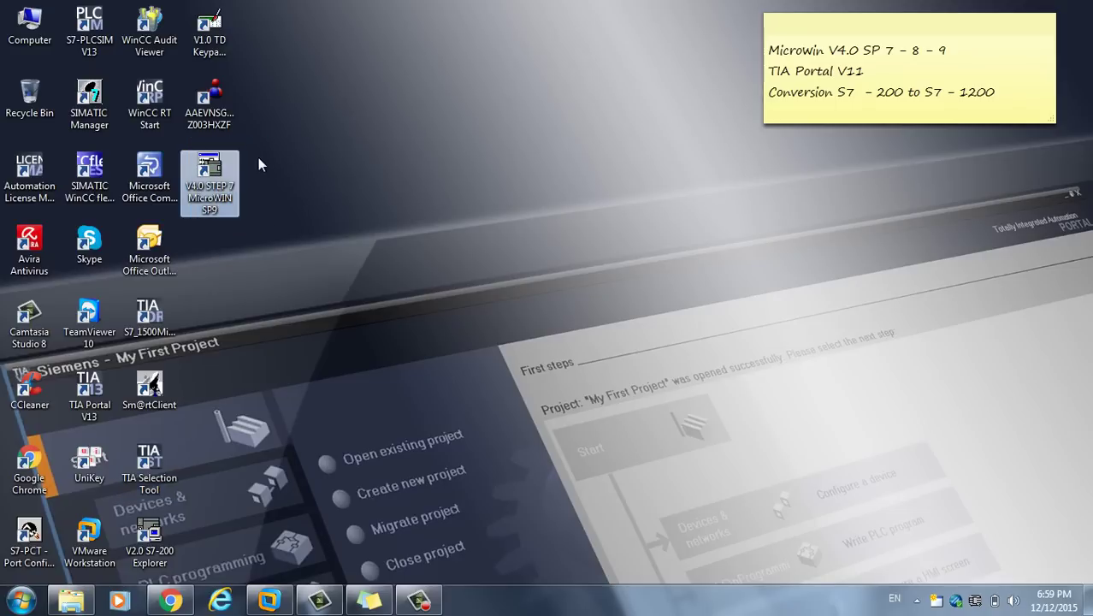
Return to the TIA Portal V11 window in the Windows XP virtual machine and acknowledge the import message
click(319, 601)
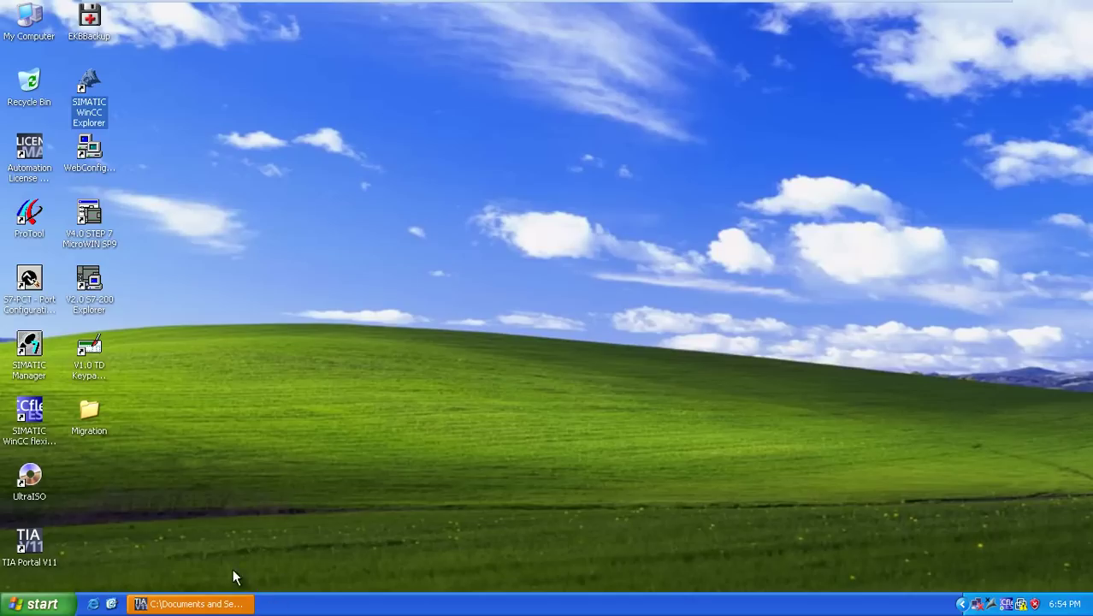
click(214, 604)
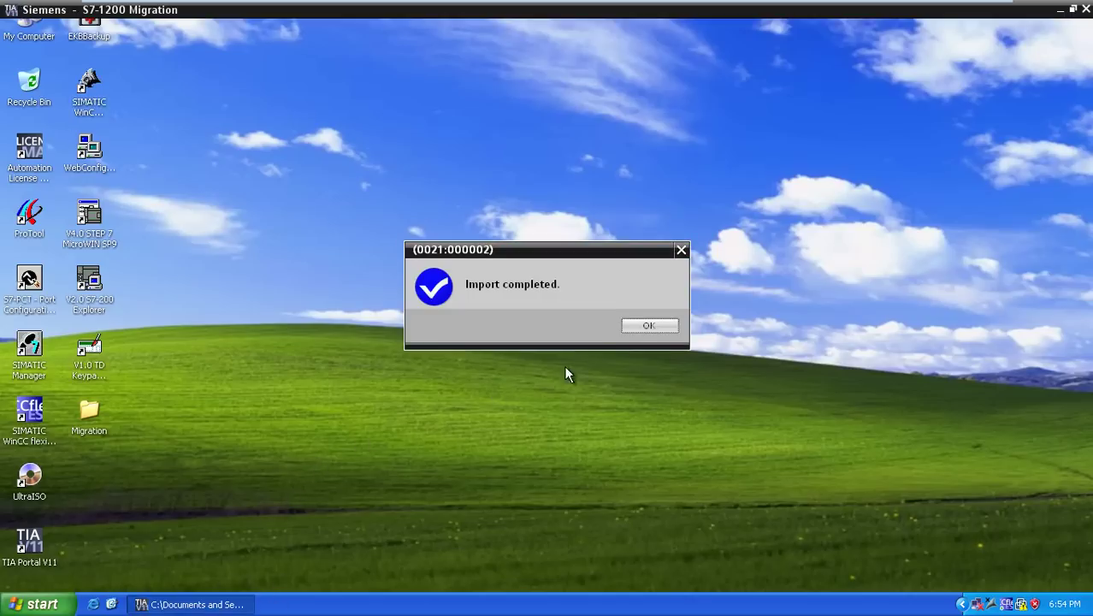
click(643, 330)
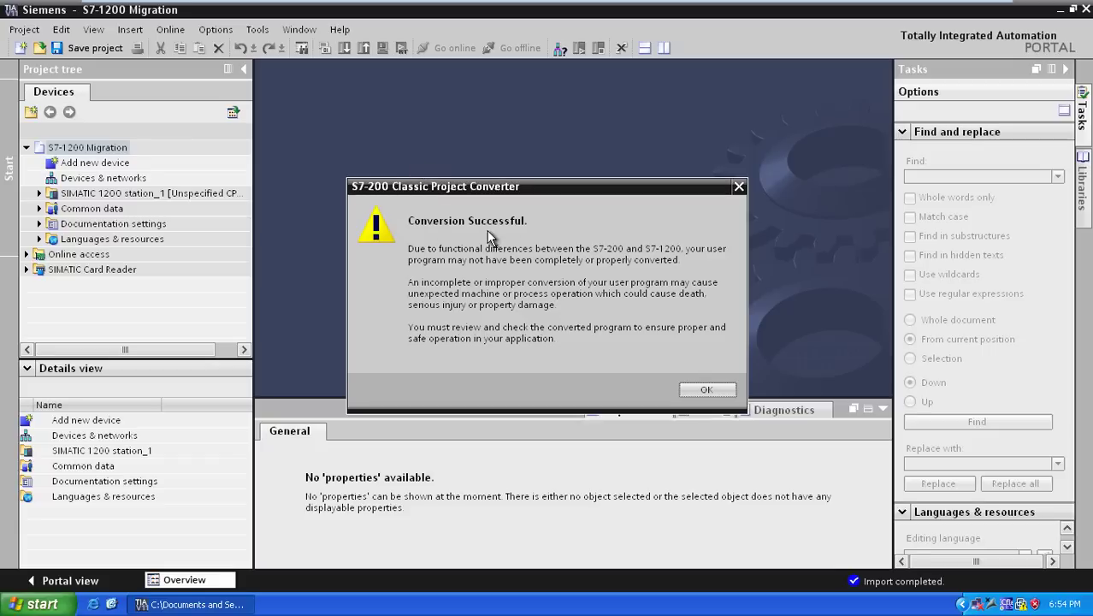
Acknowledge the conversion message, widen the project tree and open the device configuration of SIMATIC 1200 station_1
click(701, 389)
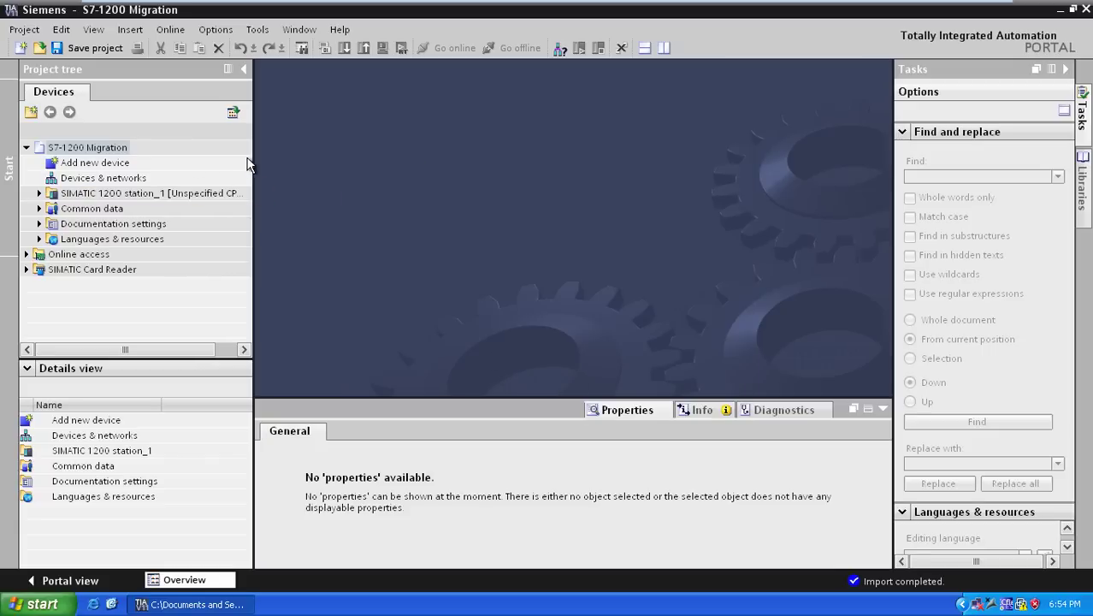
drag(255, 152, 314, 161)
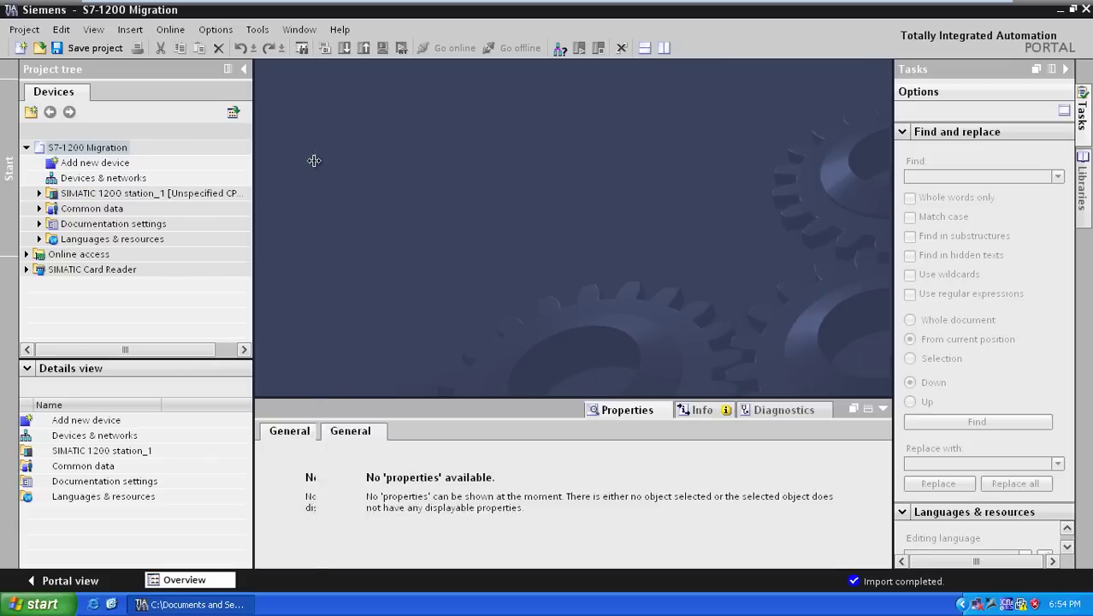
click(231, 194)
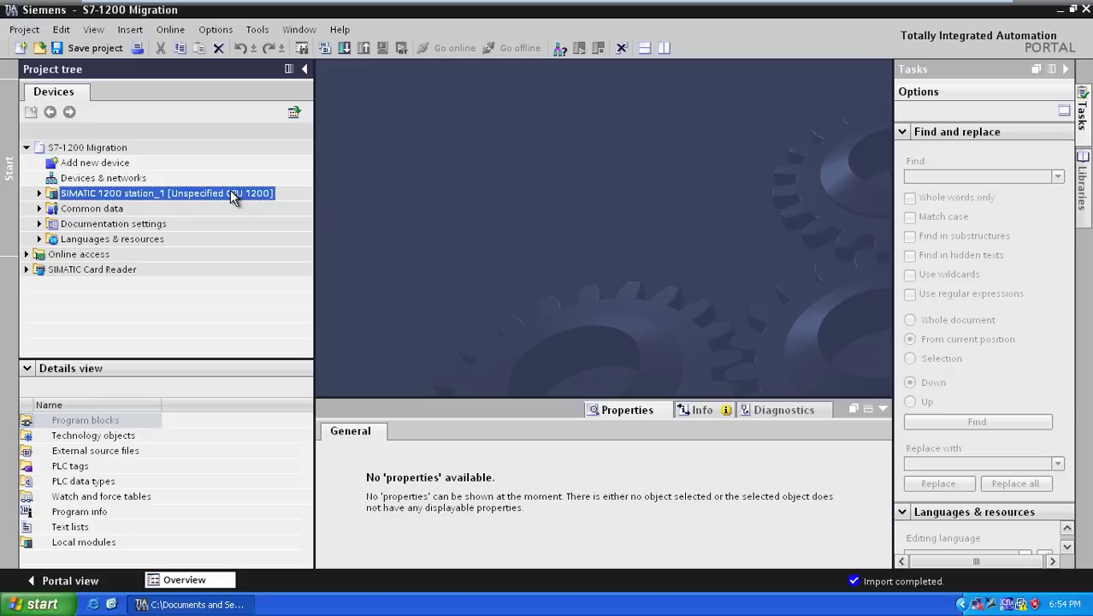
click(40, 193)
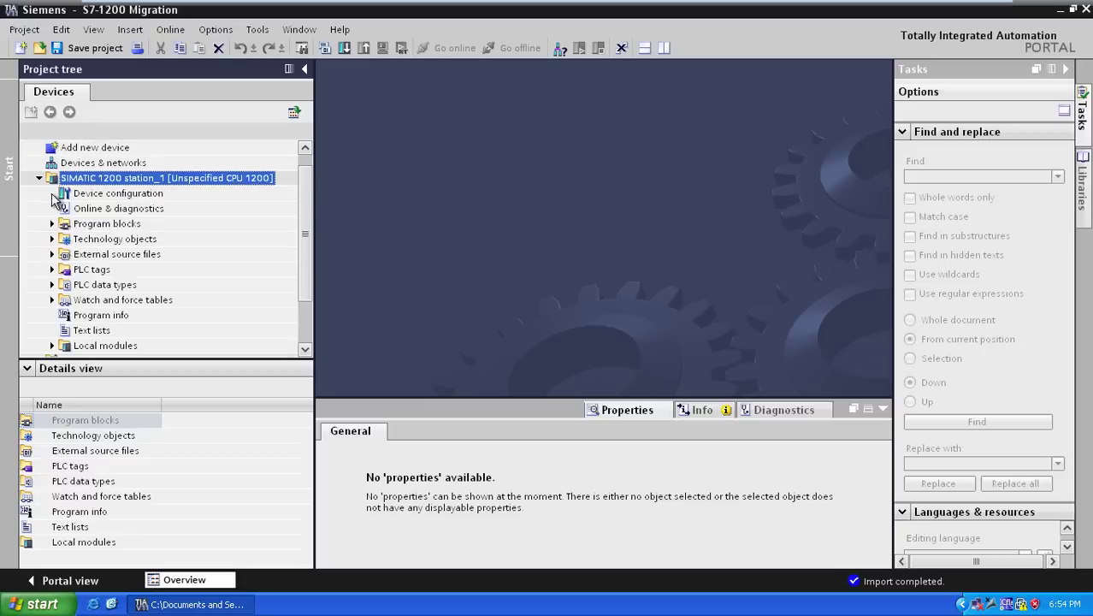
click(126, 199)
double_click(125, 198)
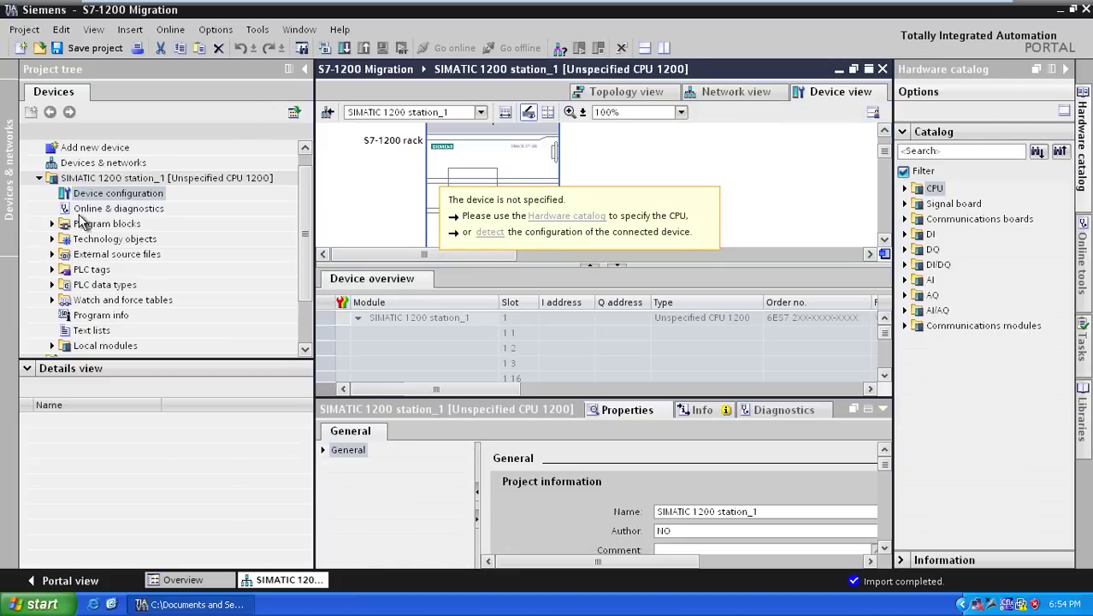
Save the S7-1200 Migration project and expand the Program blocks of SIMATIC 1200 station_1
click(85, 48)
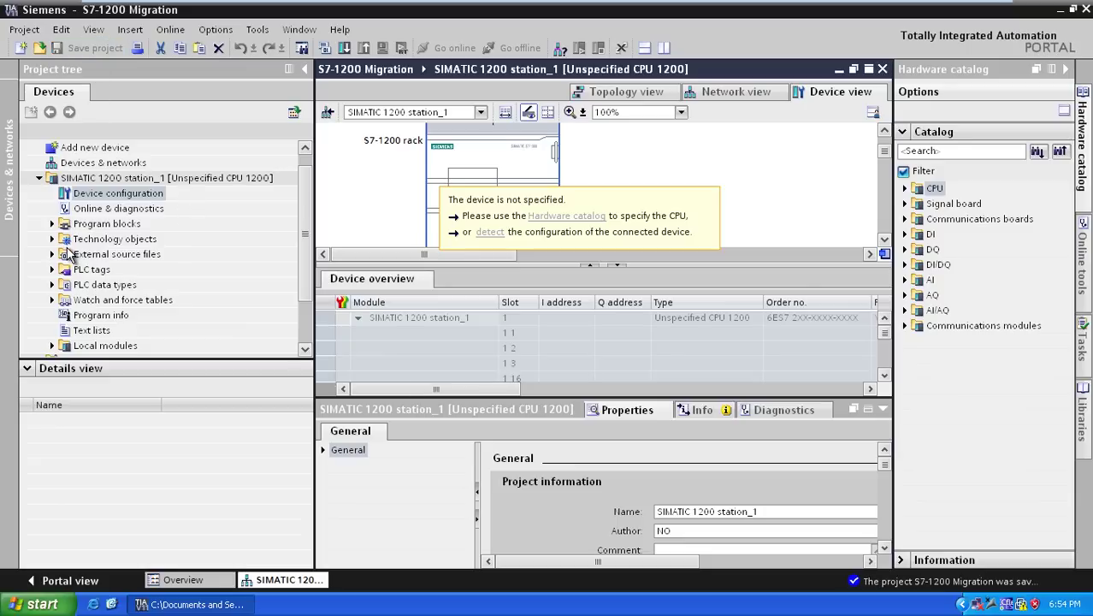
click(52, 223)
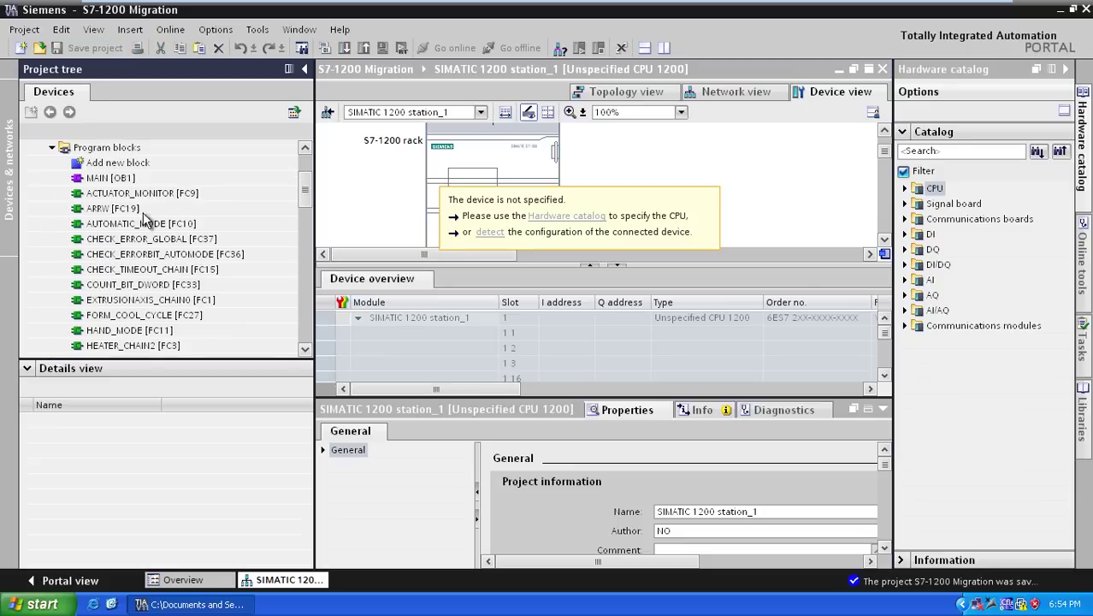
scroll(176, 214, up, 2)
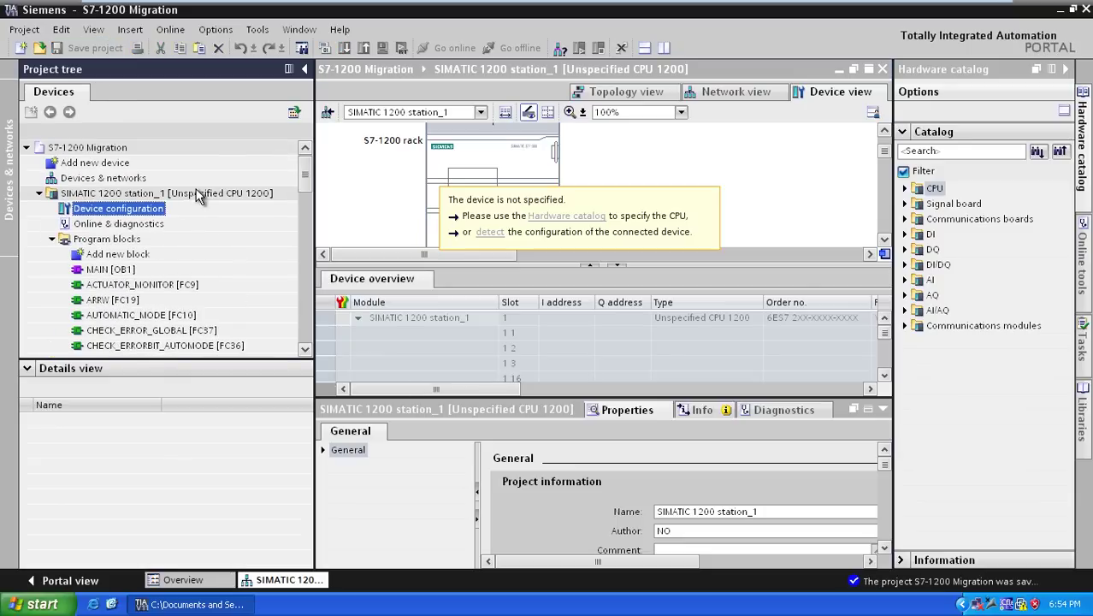
Check the installed software versions and close TIA Portal V11
click(342, 31)
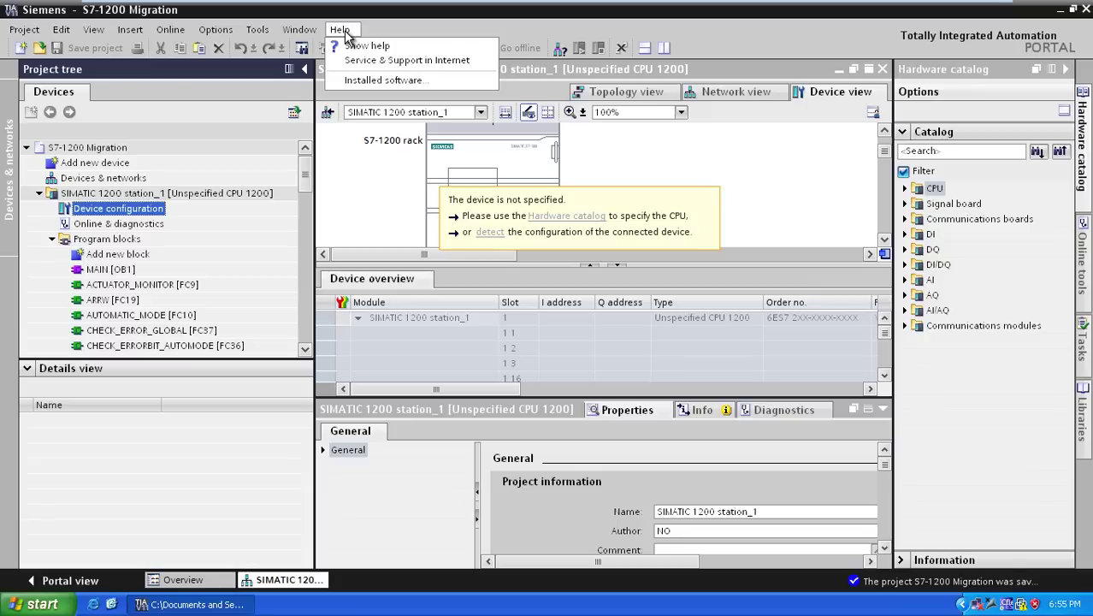
click(362, 93)
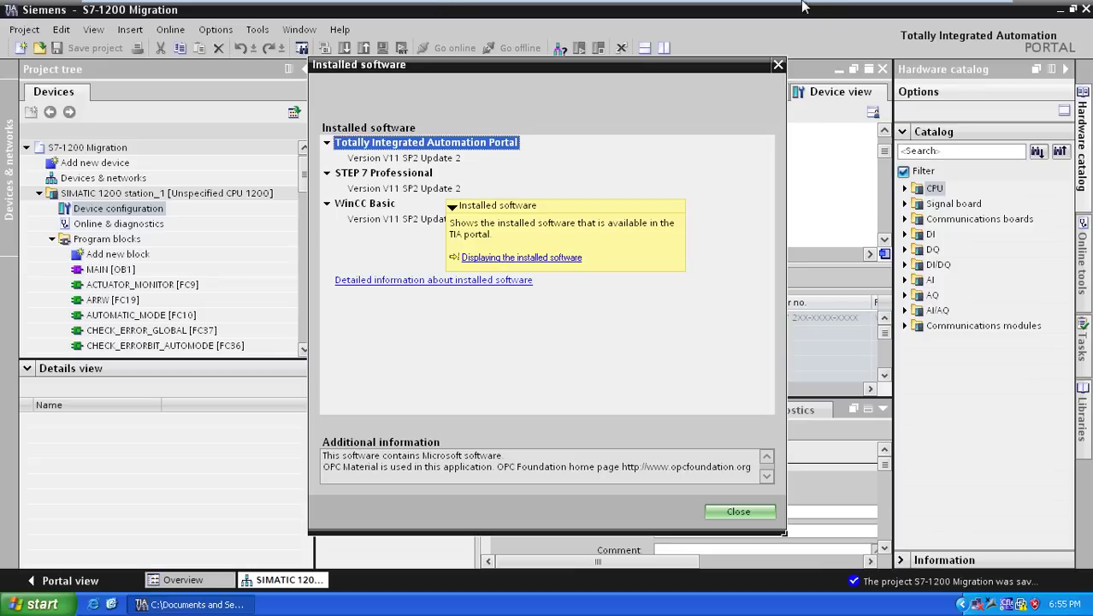
mouse_move(832, 7)
click(952, 8)
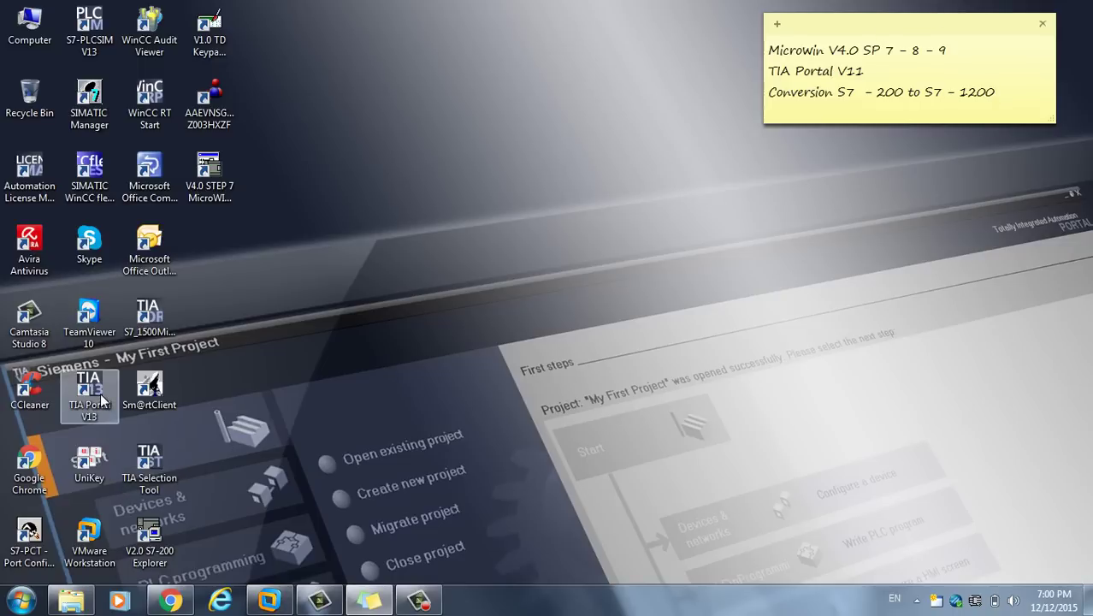
click(288, 603)
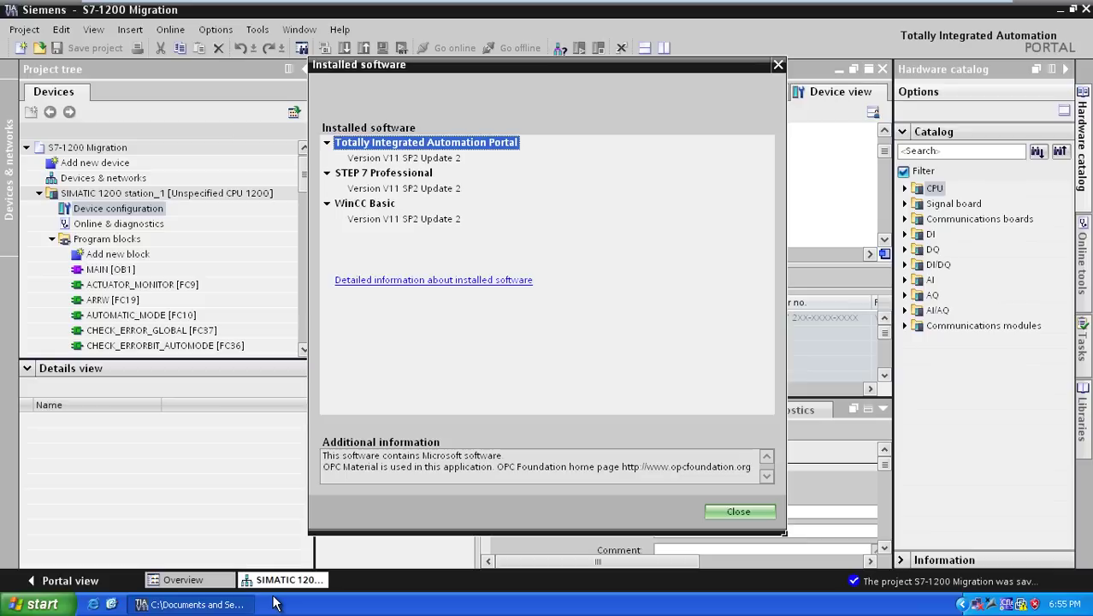
click(757, 516)
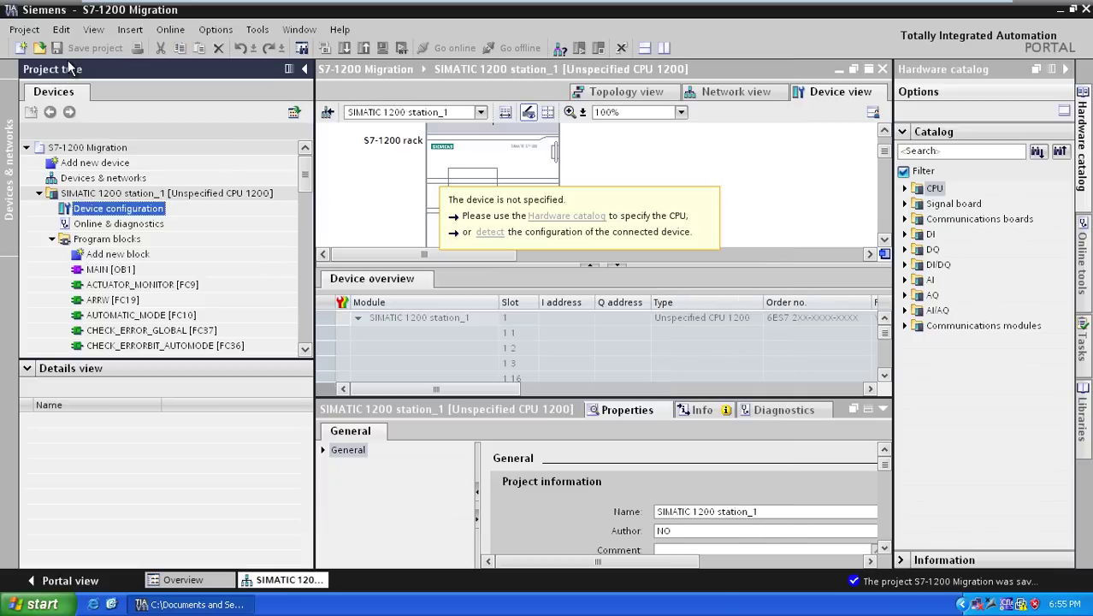
click(1087, 8)
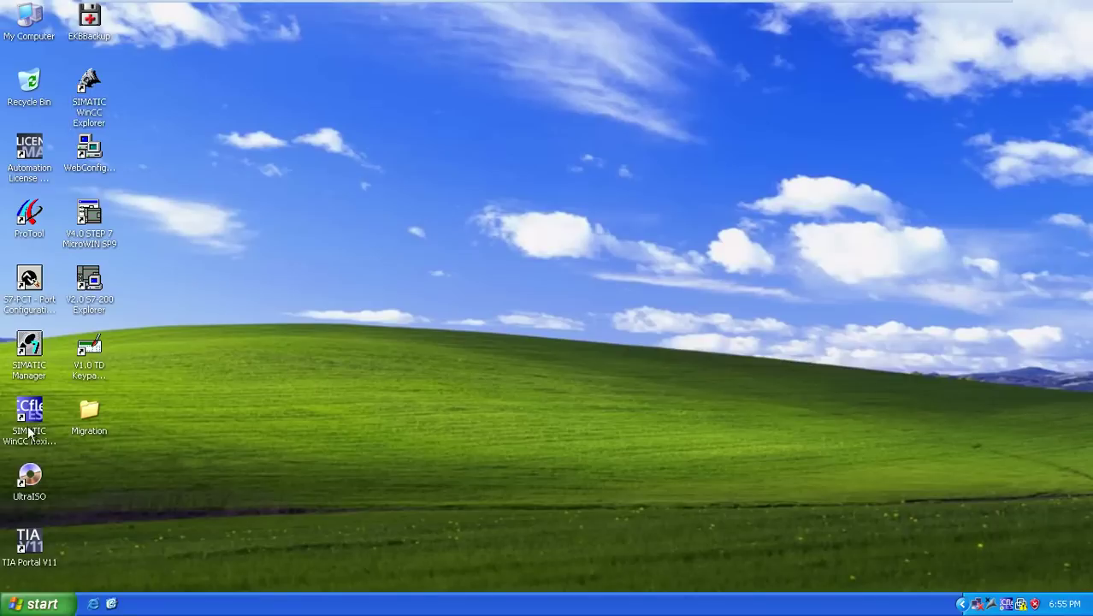
Inspect the project files in the S7-1200 Migration folder inside the desktop's Migration folder
double_click(88, 410)
double_click(343, 183)
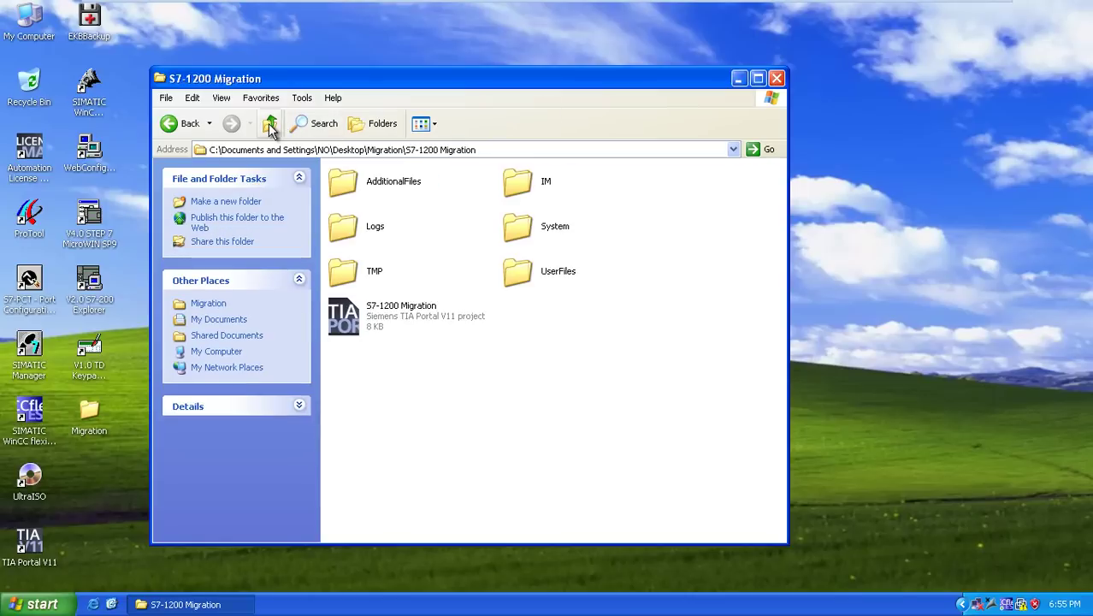
click(270, 123)
right_click(351, 185)
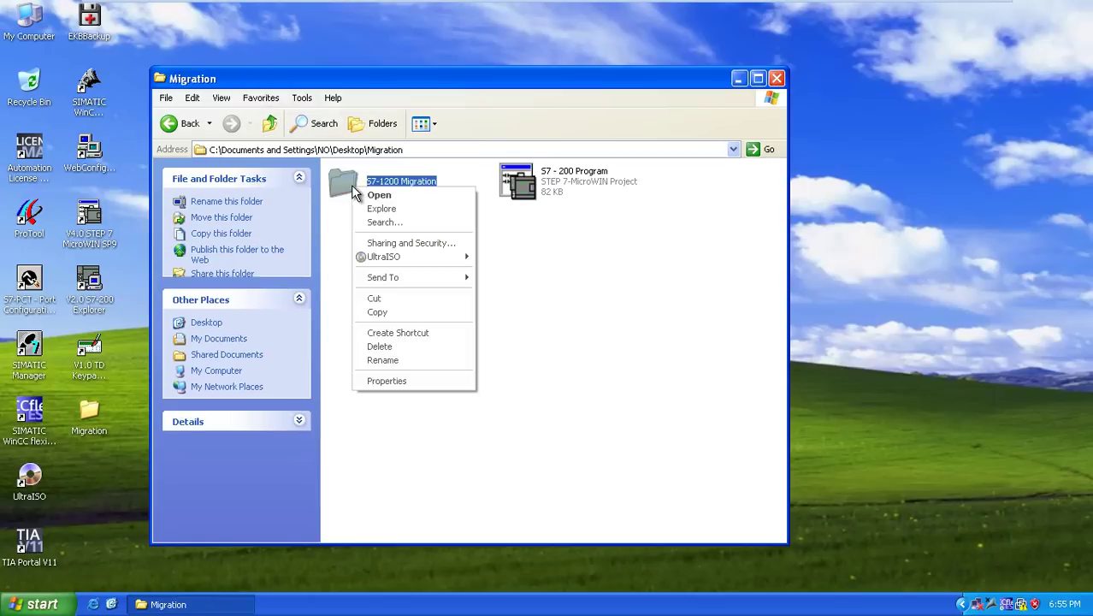
click(462, 298)
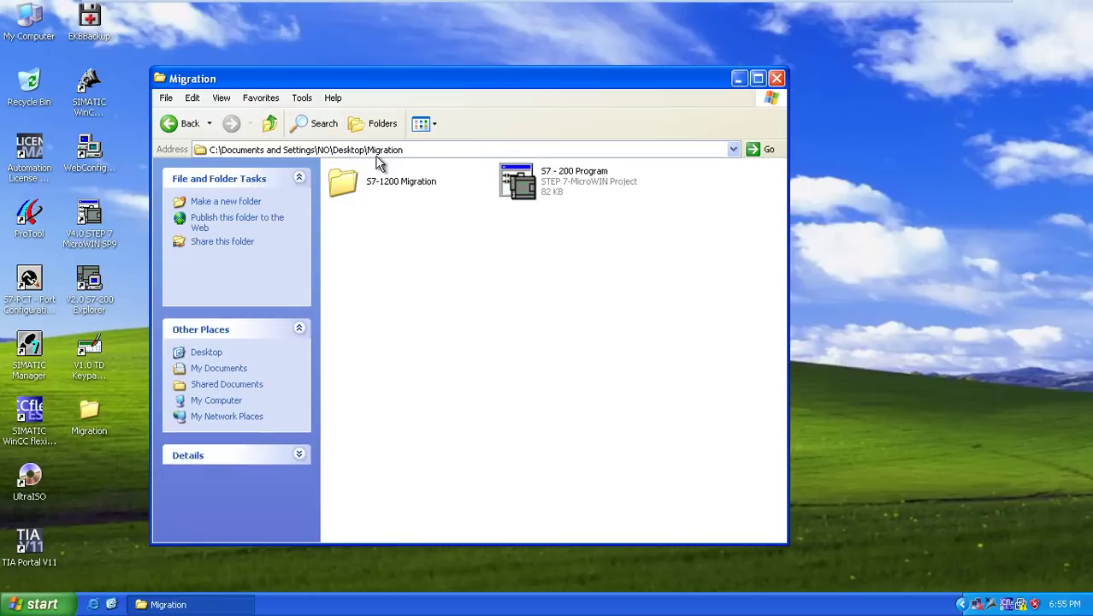
click(776, 77)
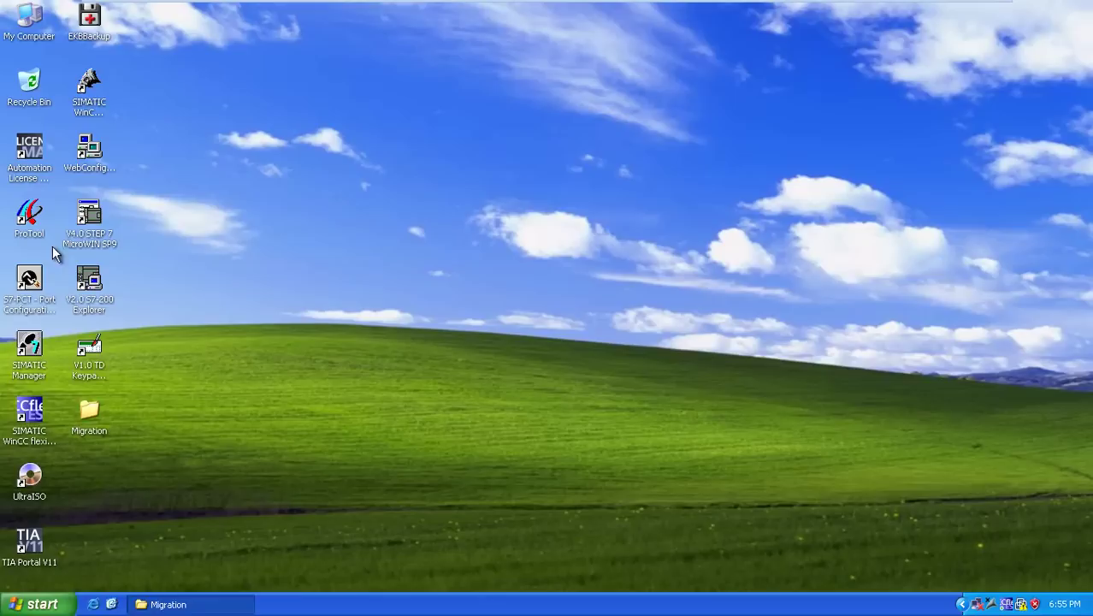
Copy the desktop's Migration folder into the shared host folder Z:\Data\5. FAQ
right_click(101, 419)
click(156, 342)
double_click(29, 21)
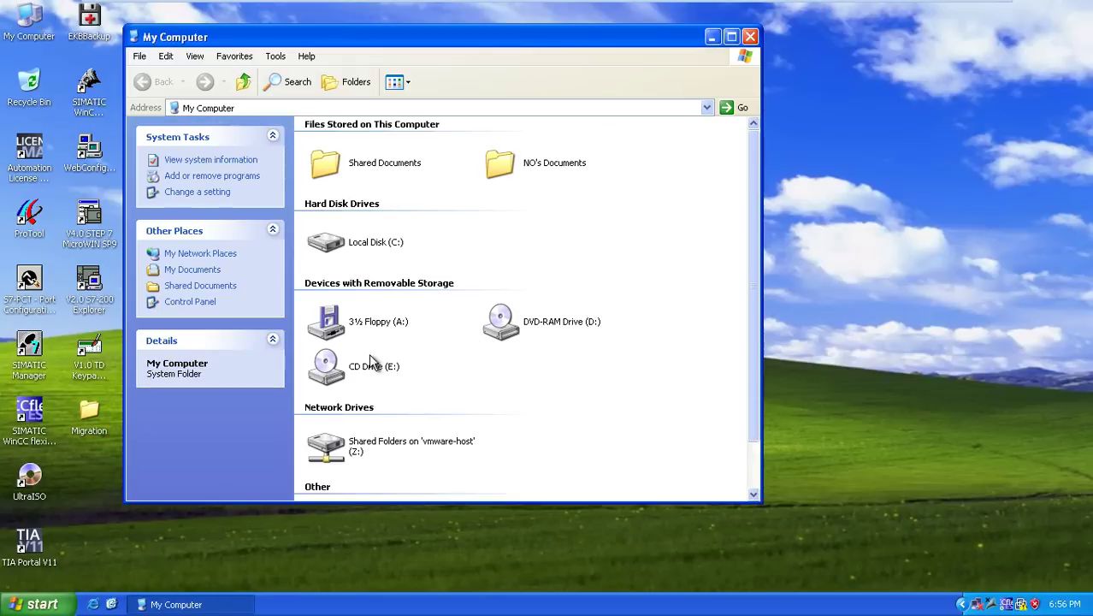
double_click(387, 446)
double_click(317, 141)
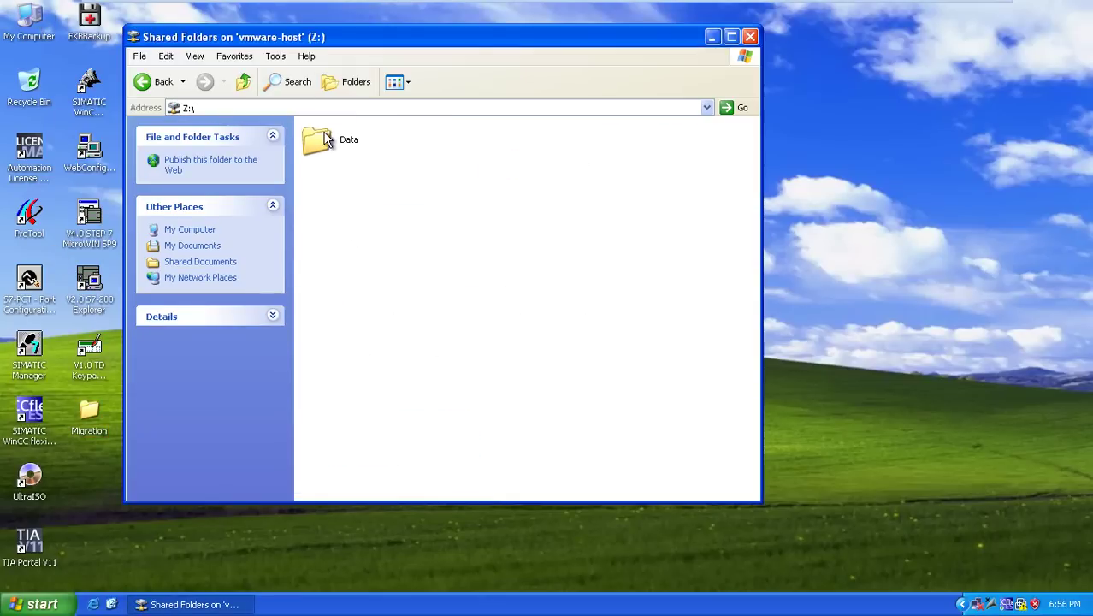
scroll(644, 291, down, 15)
scroll(643, 293, up, 15)
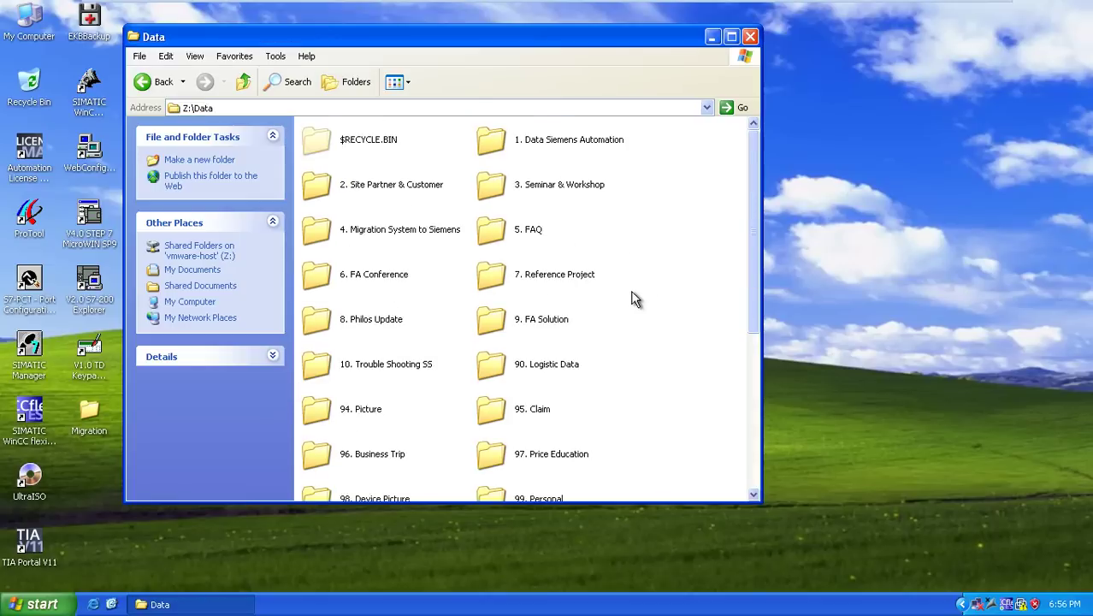
double_click(505, 228)
right_click(486, 320)
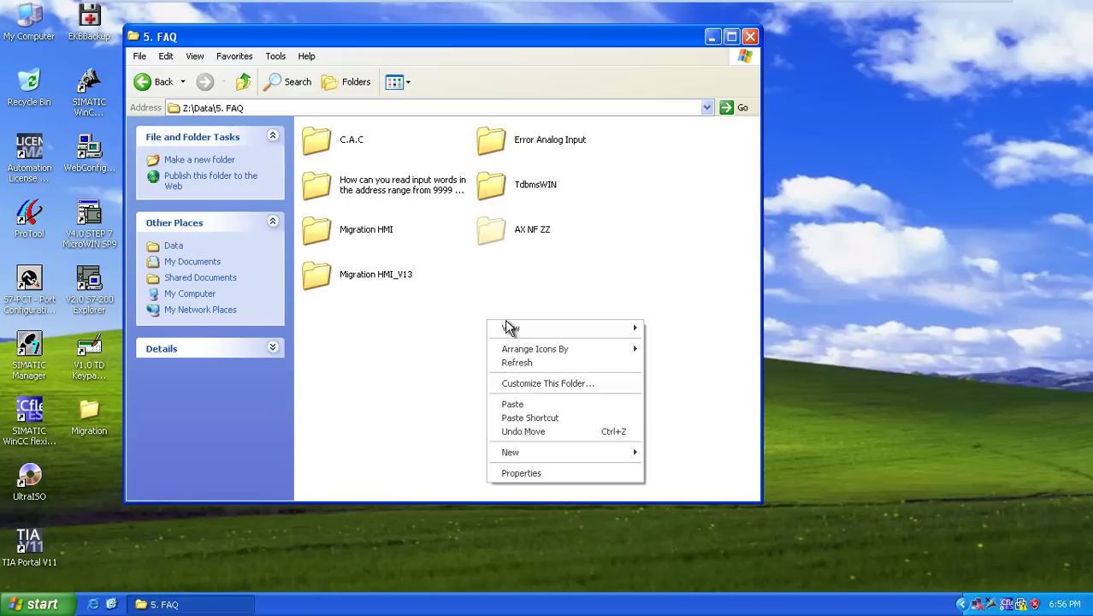
click(527, 404)
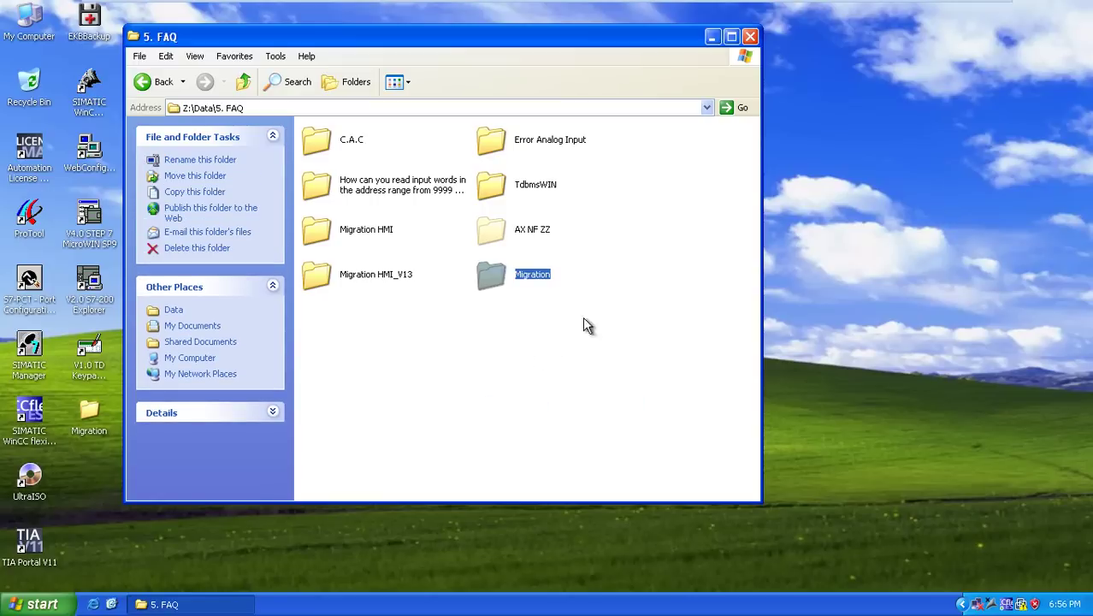
Minimize the Windows XP virtual machine and launch TIA Portal V13 on the host computer
mouse_move(764, 3)
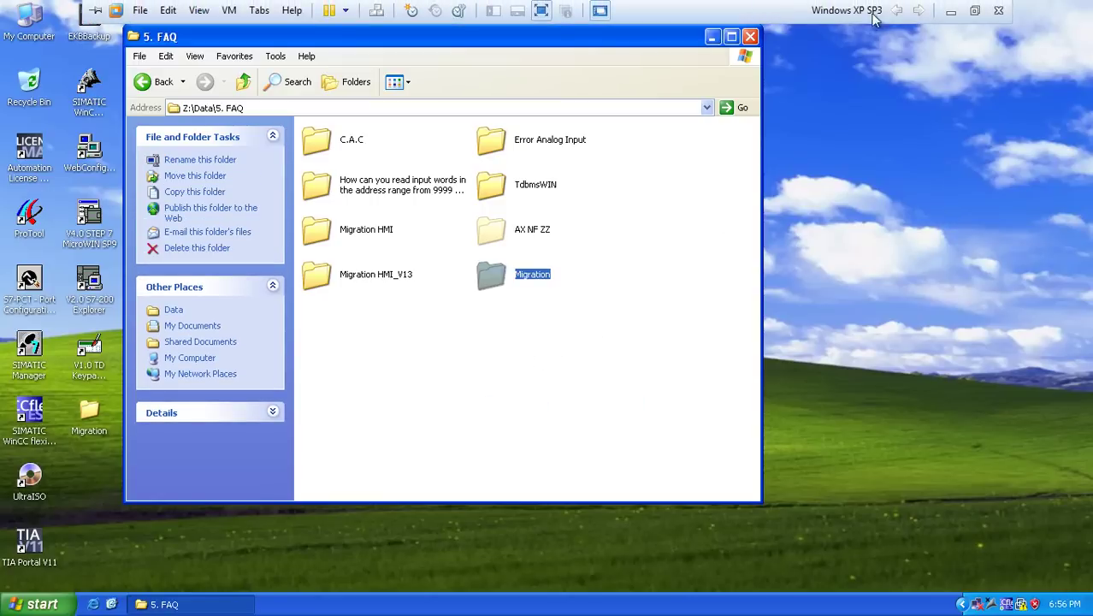
click(951, 11)
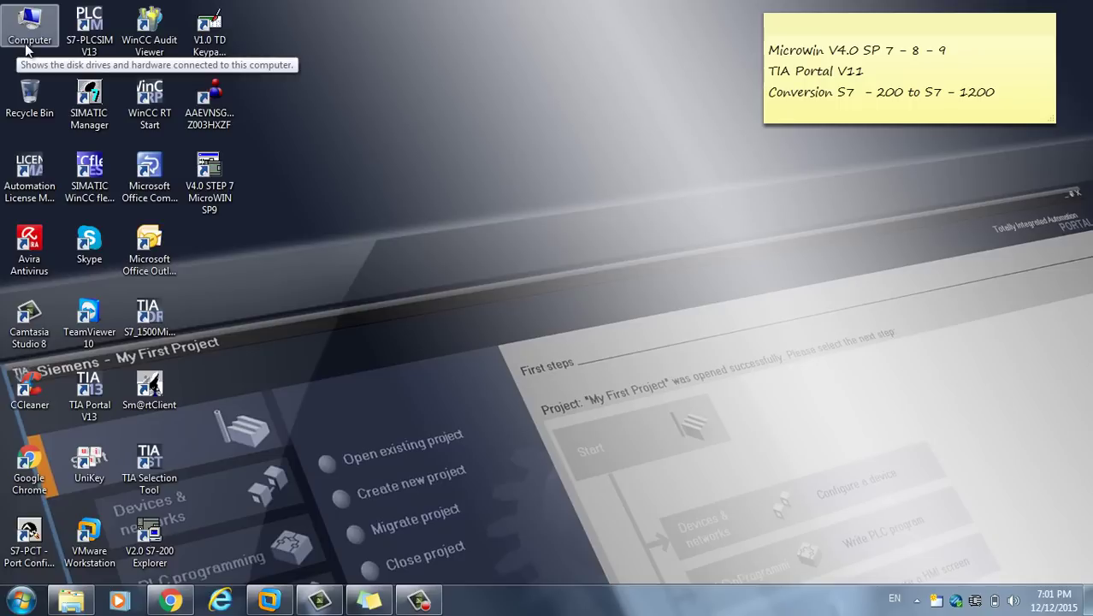
double_click(89, 389)
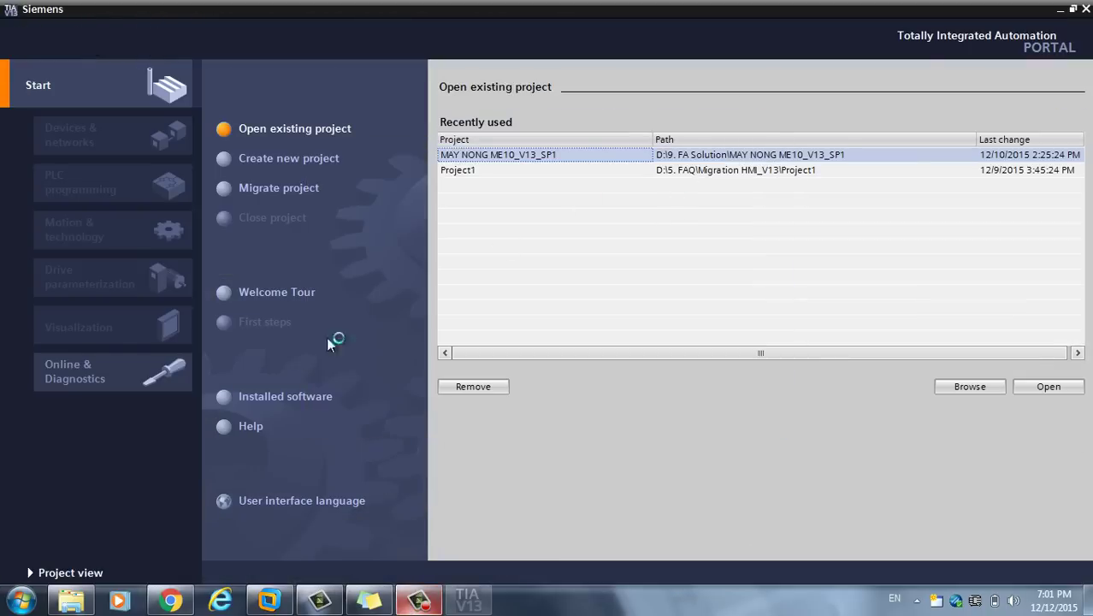
Open S7-1200 Migration.ap11 from D:\5. FAQ\Migration\S7-1200 Migration and confirm upgrading the project to version 13 SP1
click(965, 385)
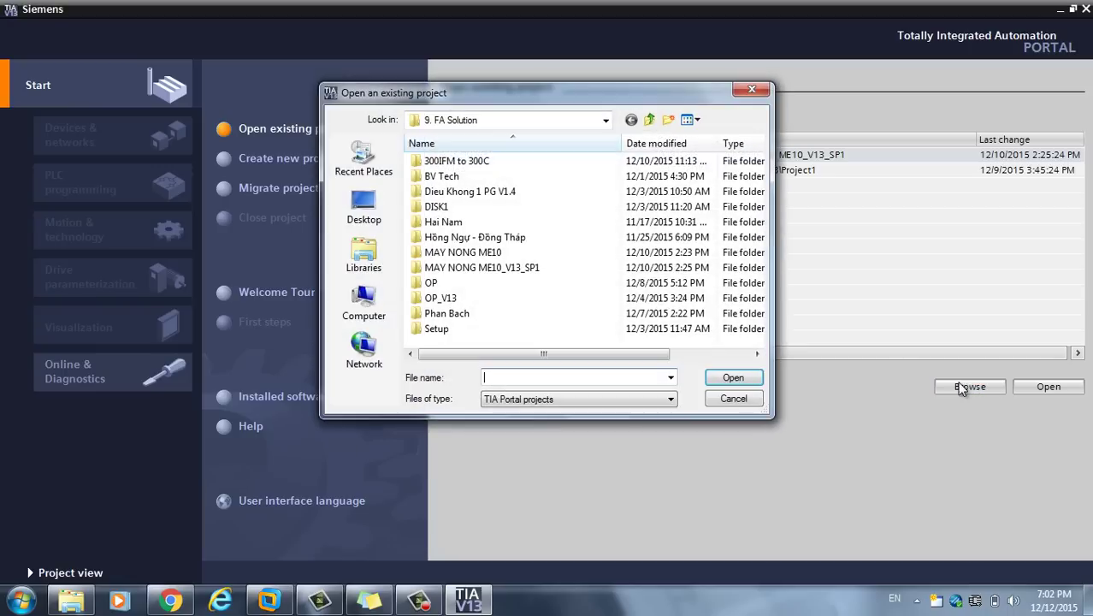
click(347, 220)
double_click(503, 209)
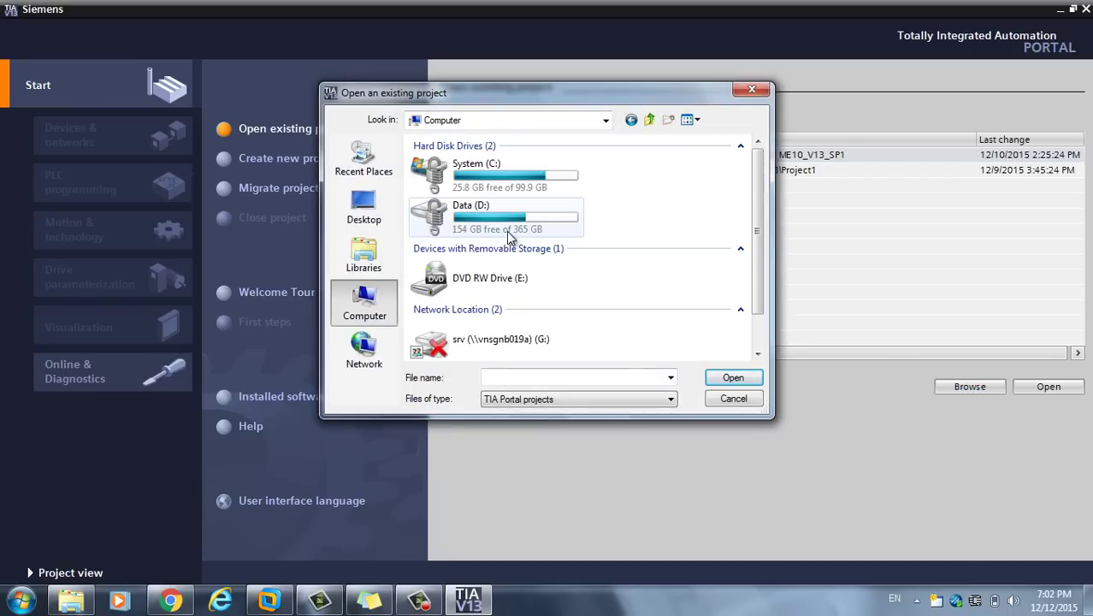
double_click(505, 221)
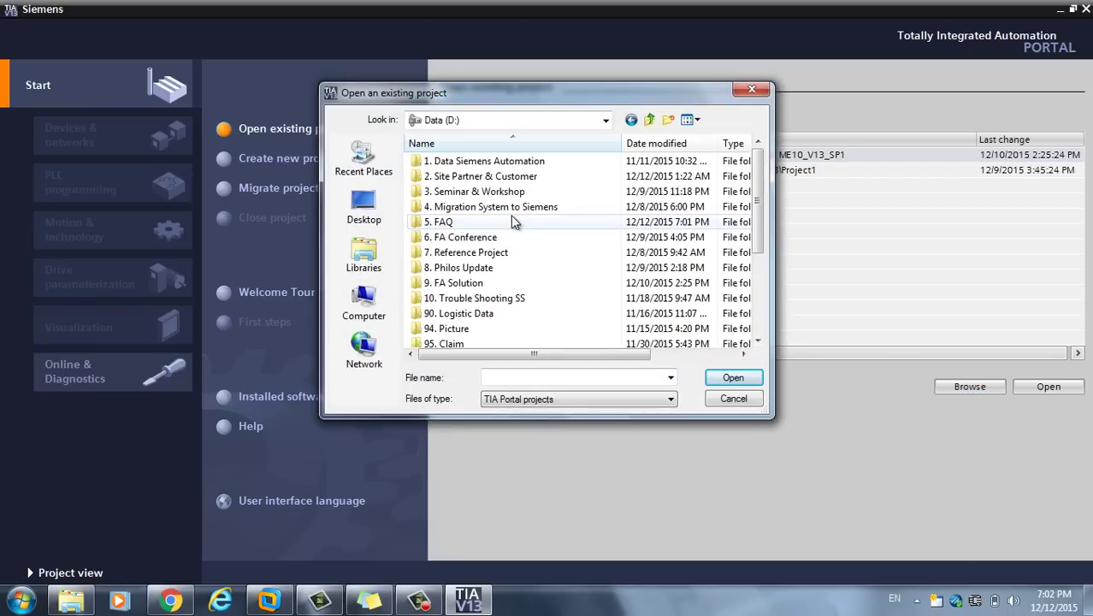
double_click(441, 224)
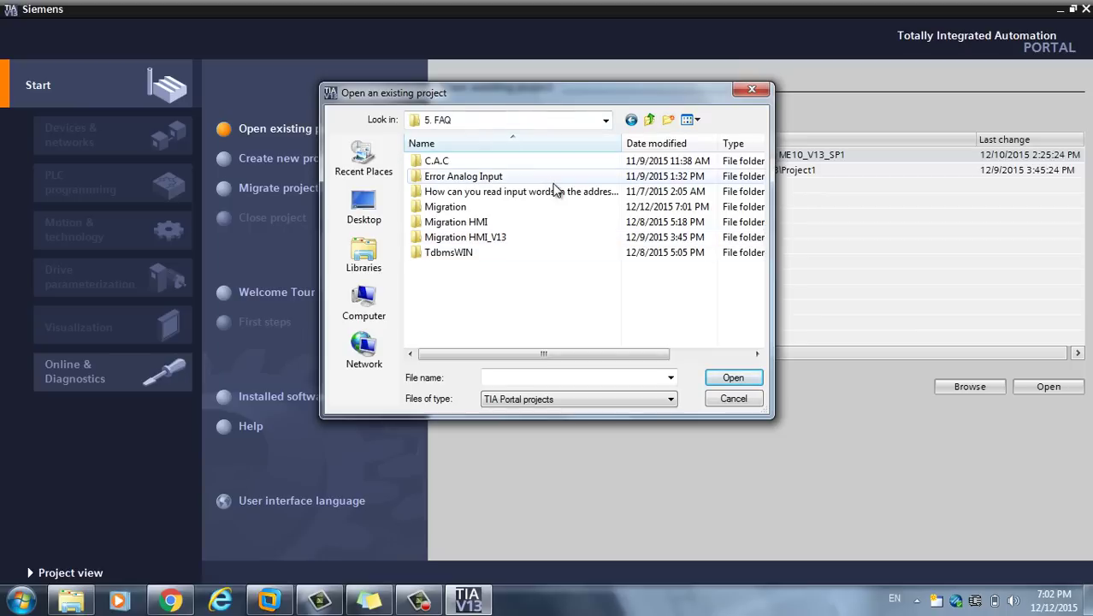
double_click(441, 206)
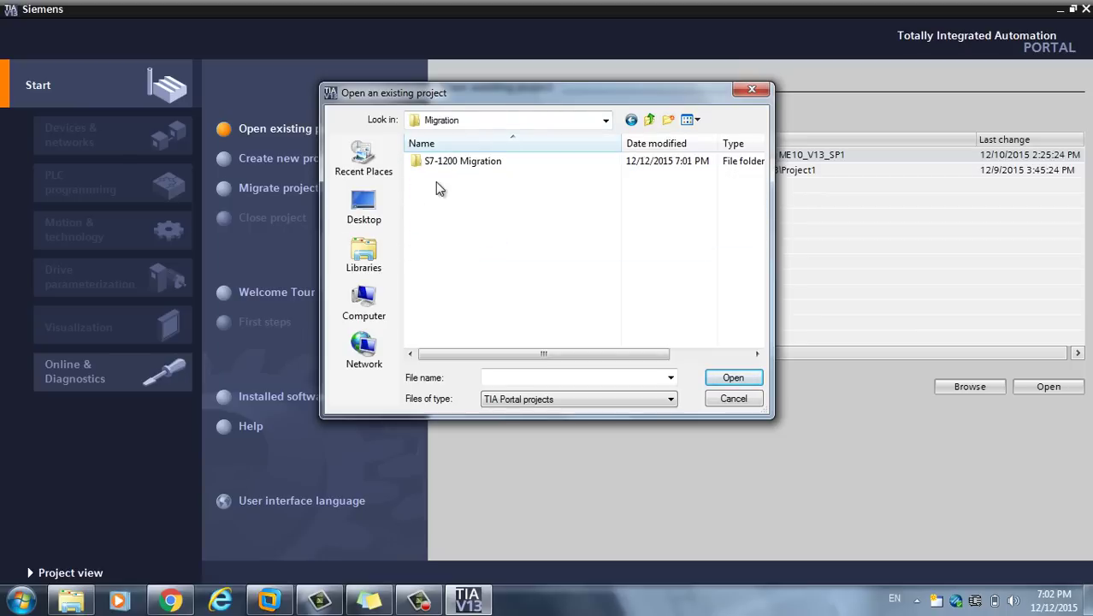
double_click(444, 162)
click(458, 253)
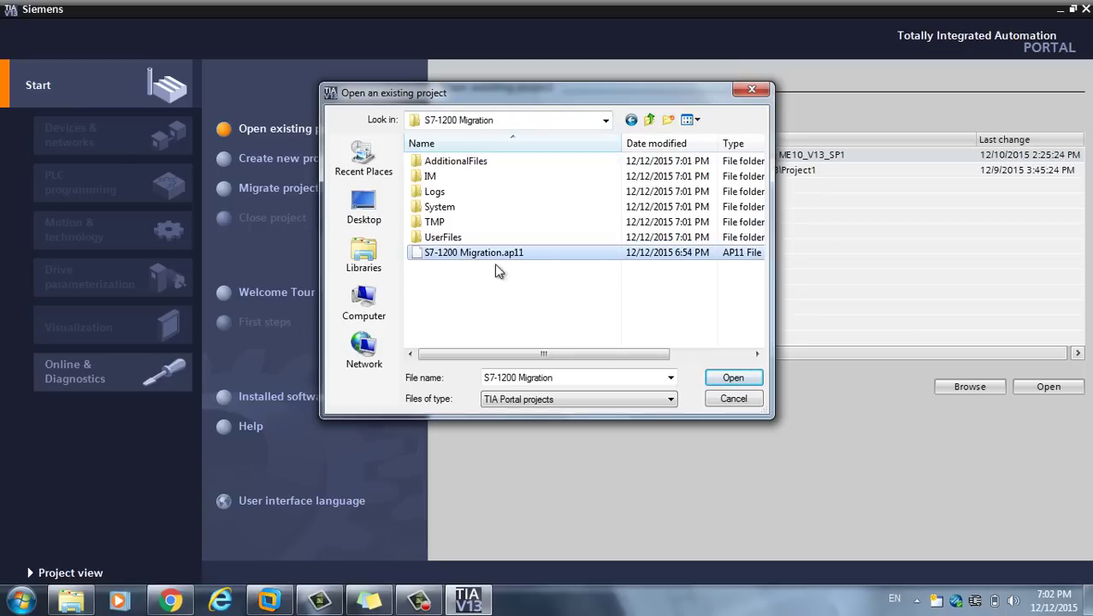
double_click(506, 255)
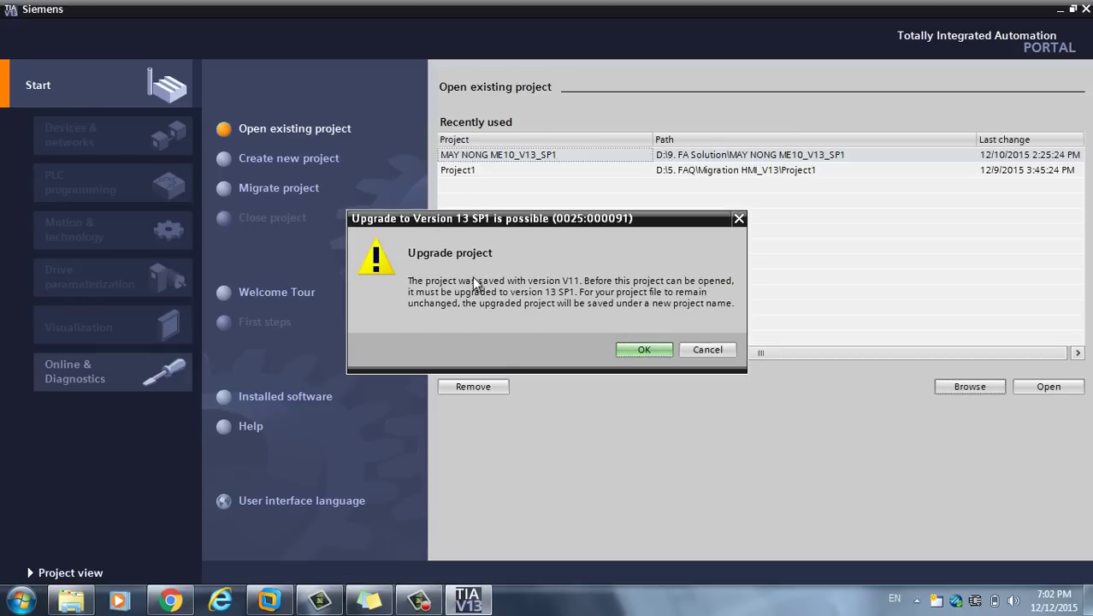
click(635, 350)
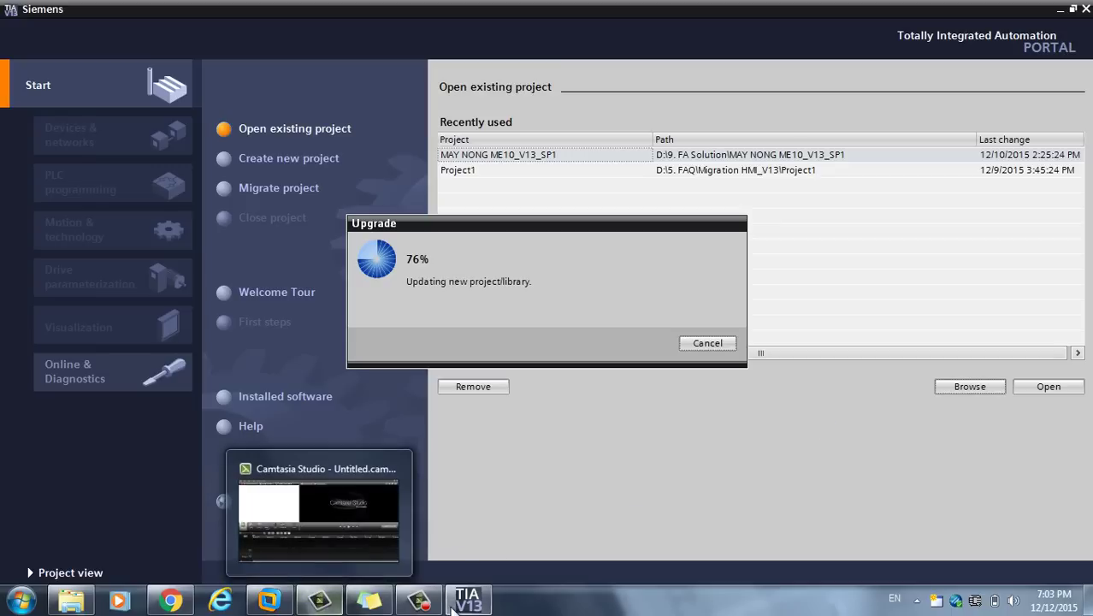
click(419, 602)
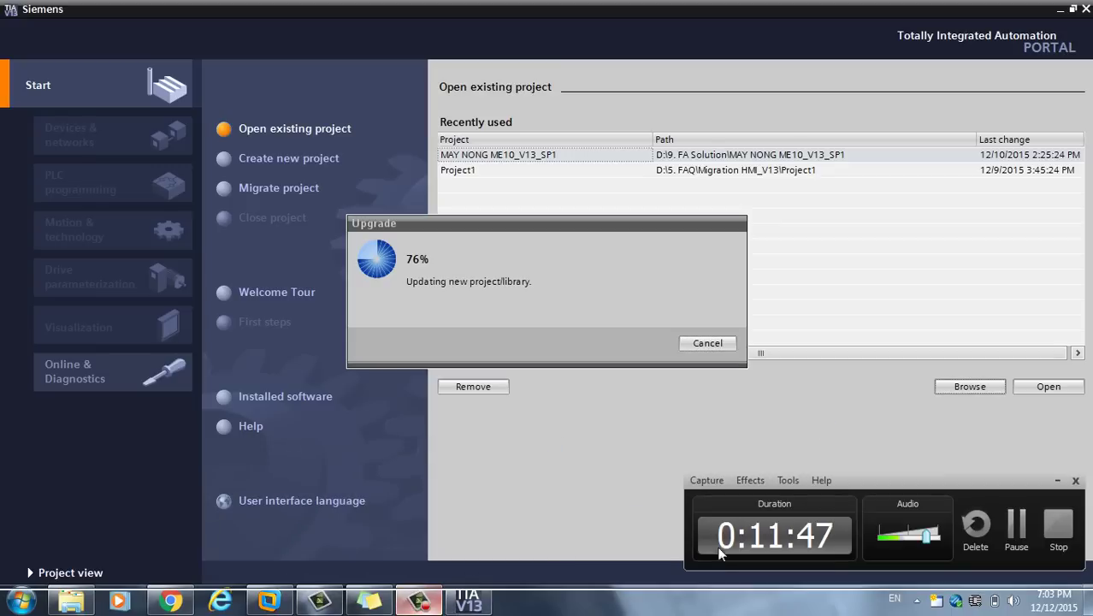
Acknowledge the notice to compile each device after the upgrade and switch to the project view
click(1012, 523)
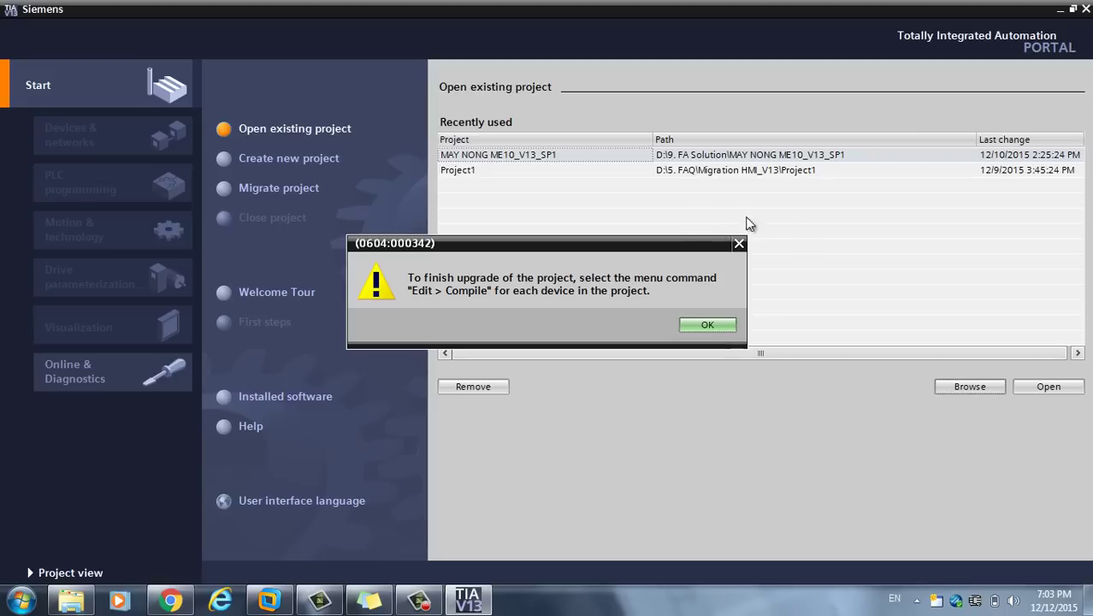
click(706, 326)
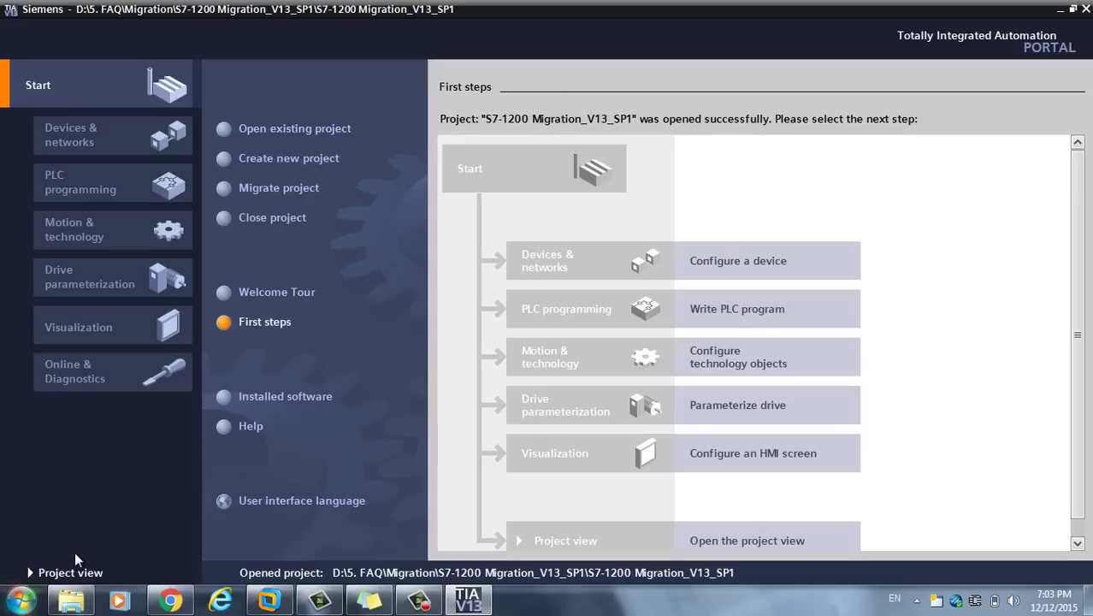
click(72, 572)
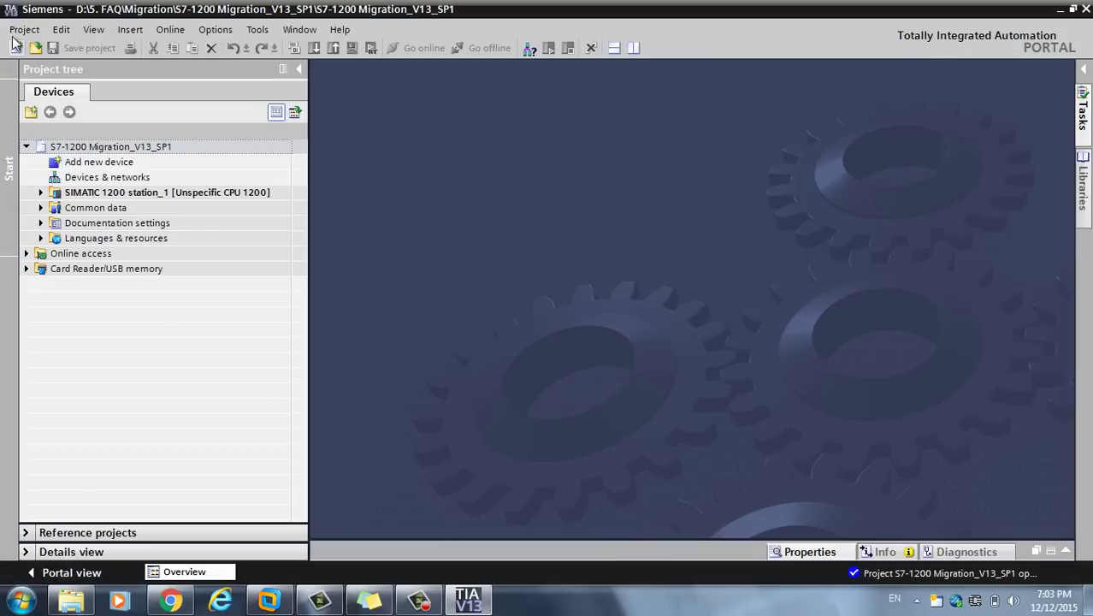
click(18, 31)
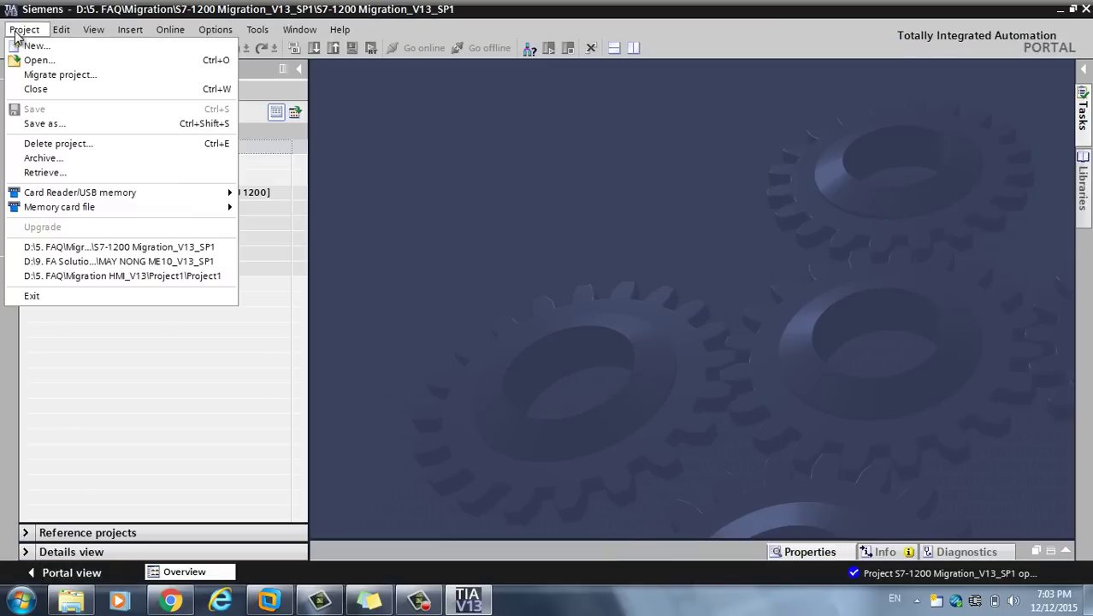
click(172, 9)
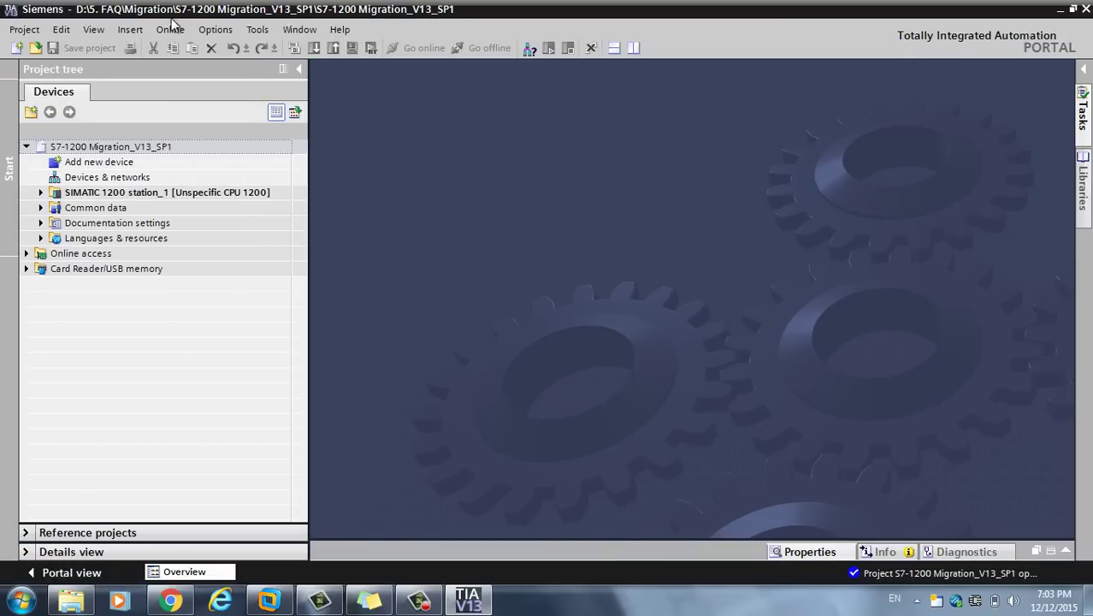
Open the device configuration of SIMATIC 1200 station_1
click(39, 195)
click(100, 209)
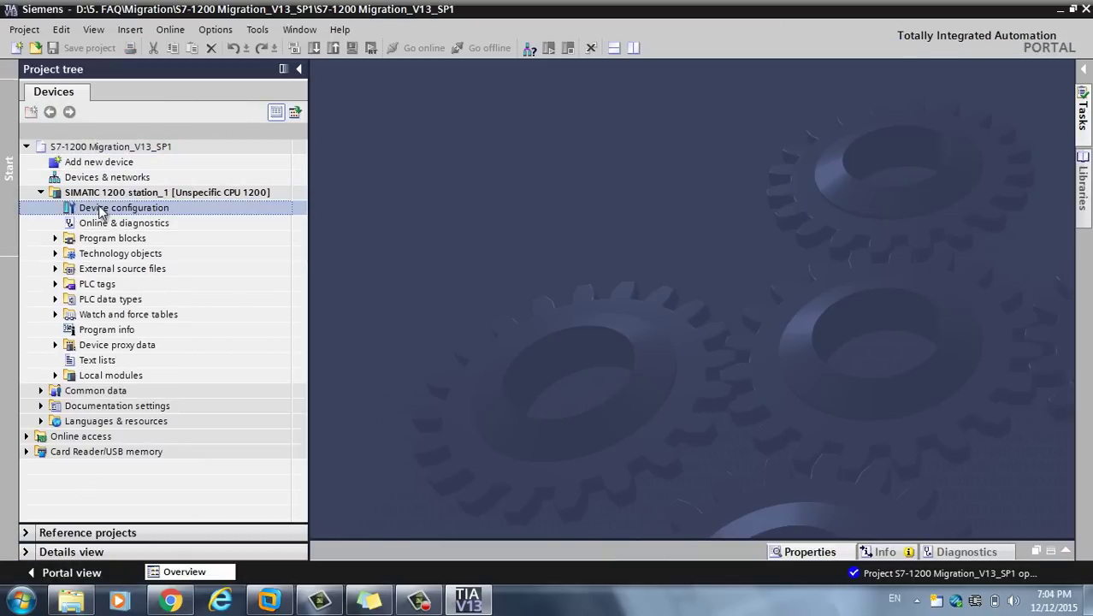
double_click(146, 210)
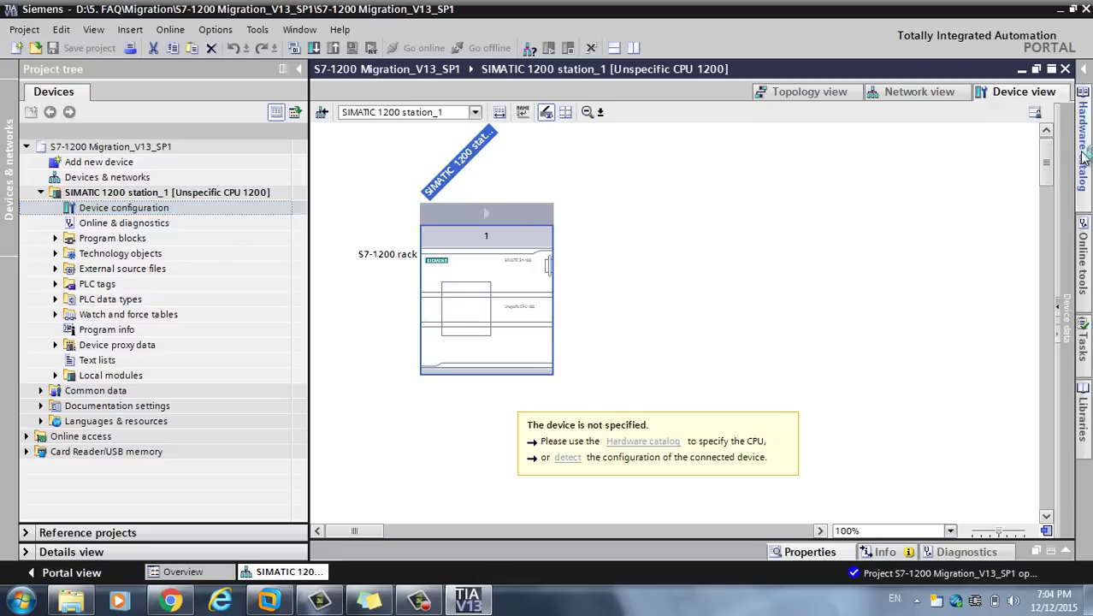
Try to place the CPU 1214C DC/DC/DC 6ES7 214-1AG40-0XB0 from the hardware catalog onto the unspecified CPU in the S7-1200 rack
click(1081, 147)
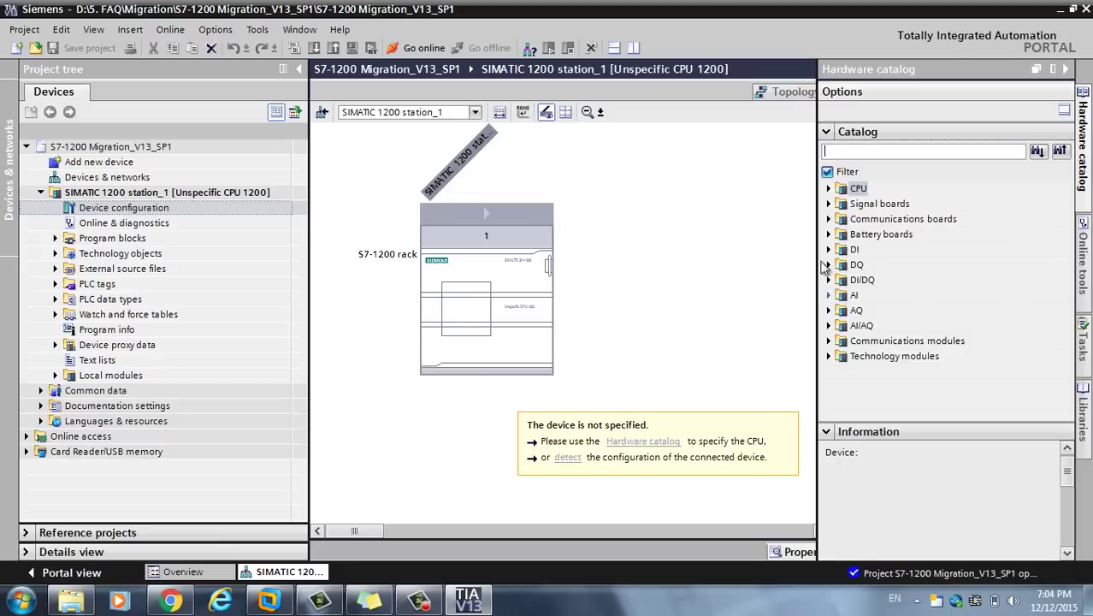
click(829, 189)
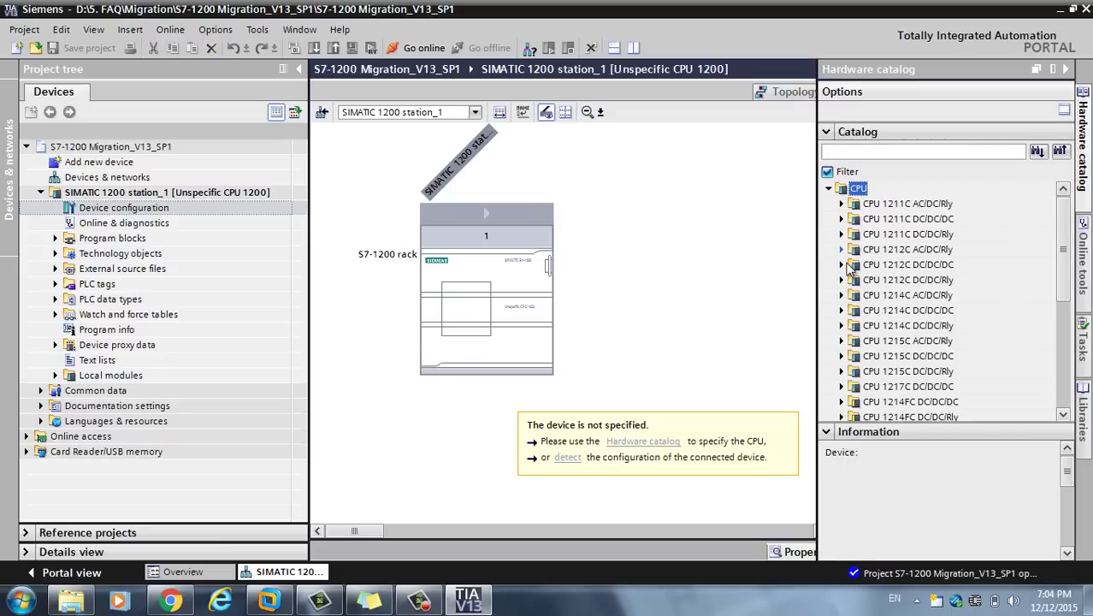
click(842, 310)
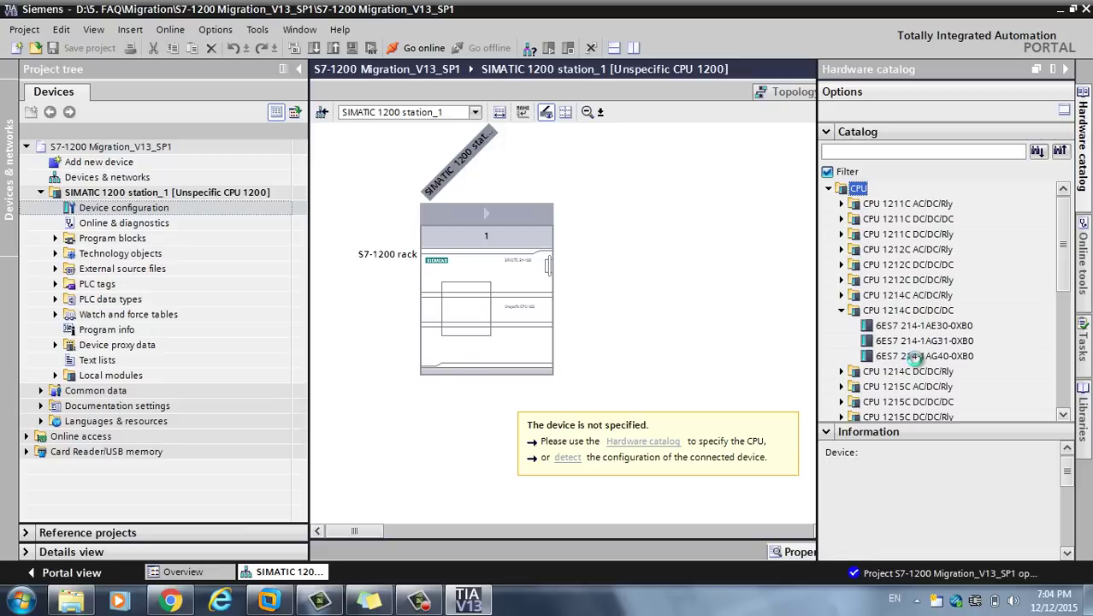
click(914, 357)
drag(919, 359, 483, 267)
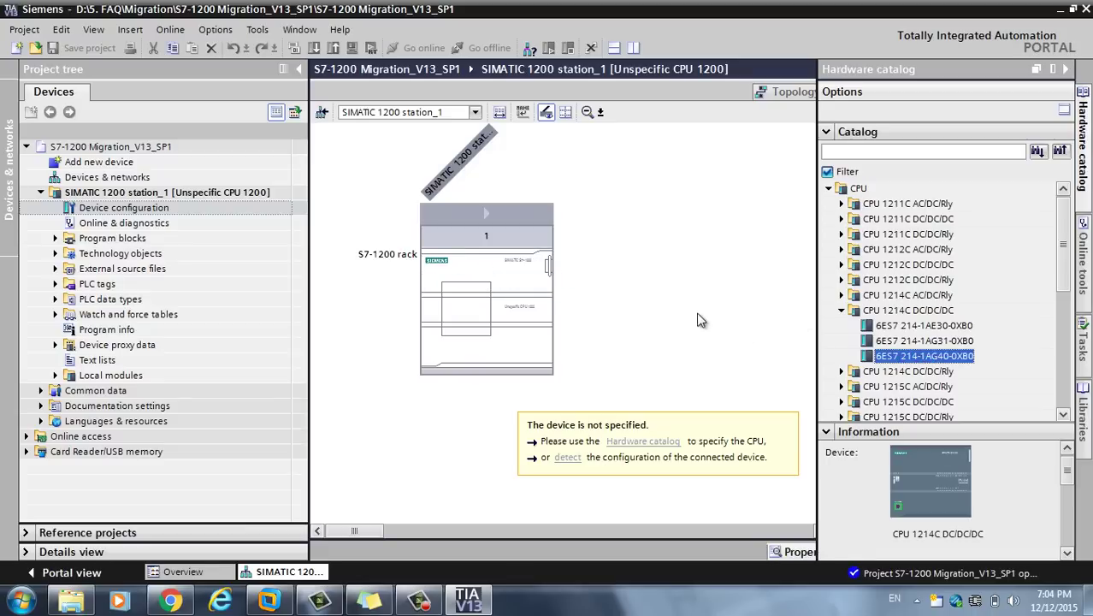
click(643, 441)
click(644, 445)
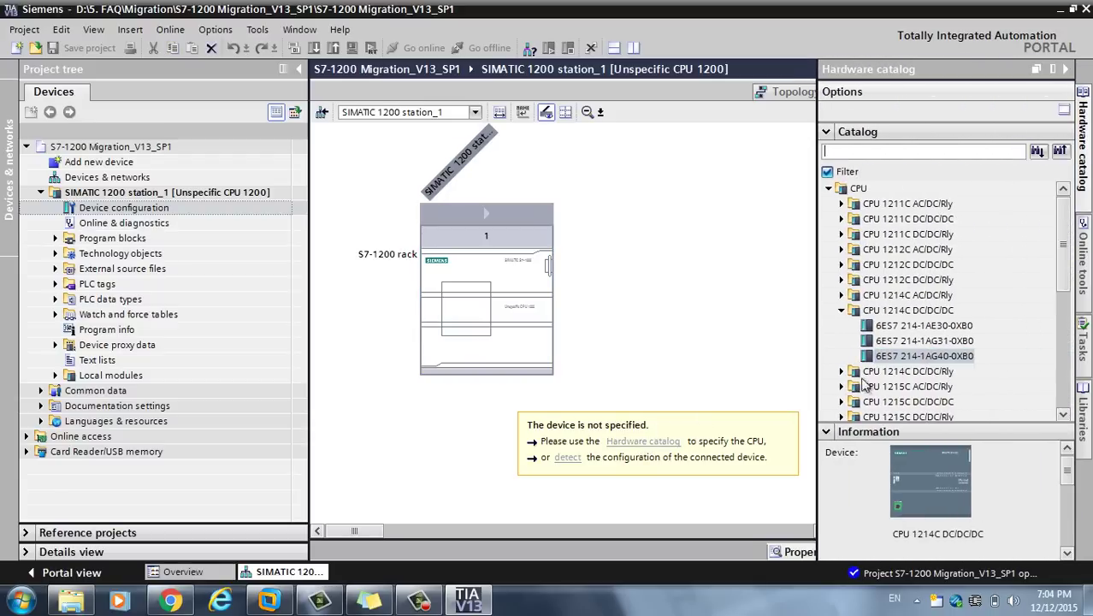
drag(880, 357, 484, 221)
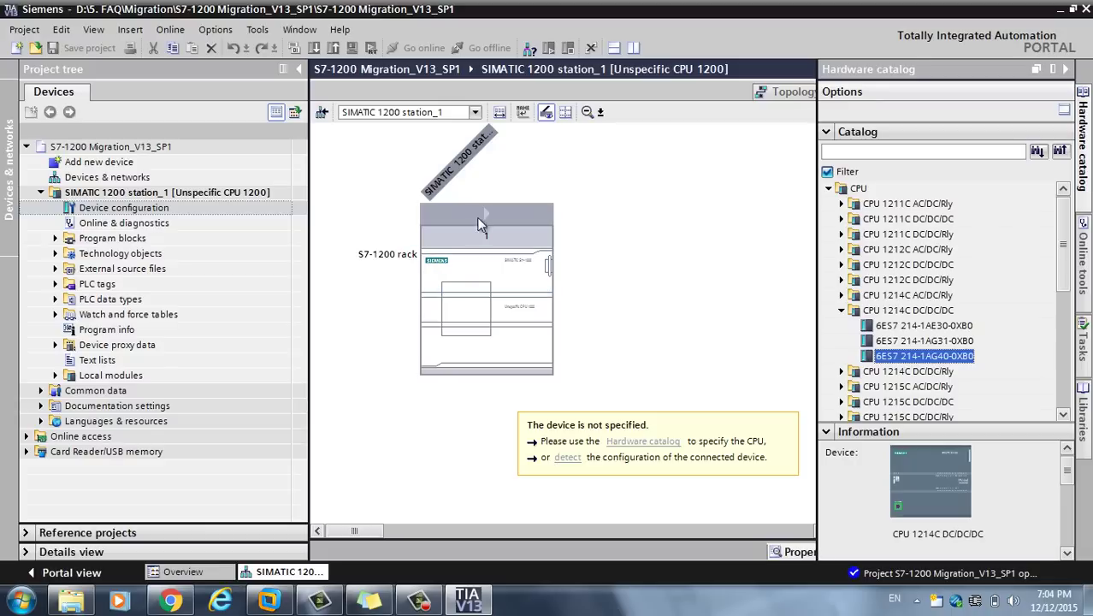
click(493, 270)
right_click(493, 269)
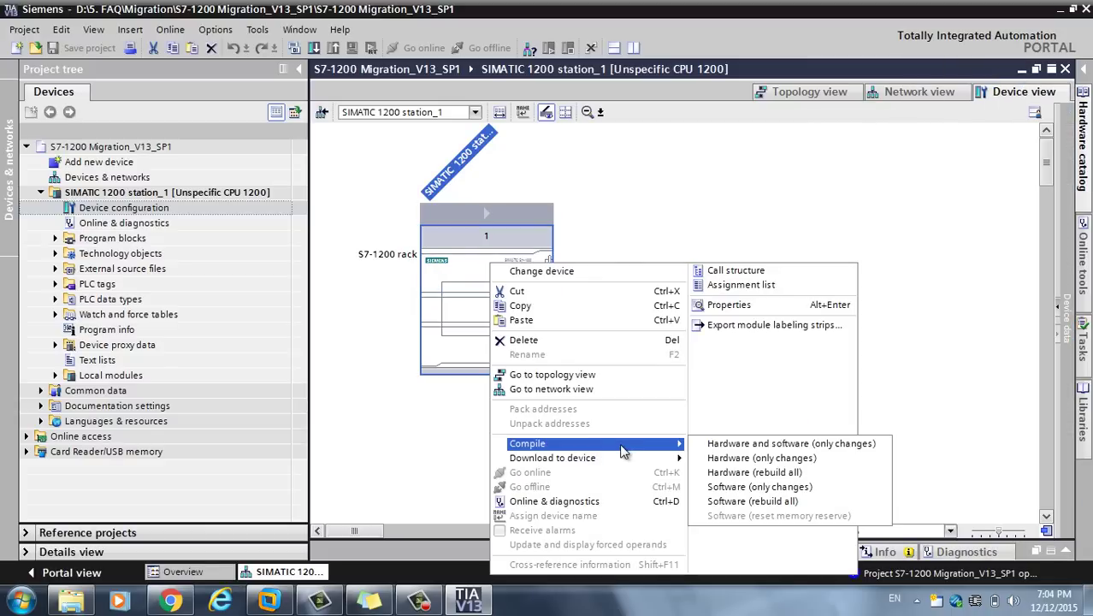
click(460, 249)
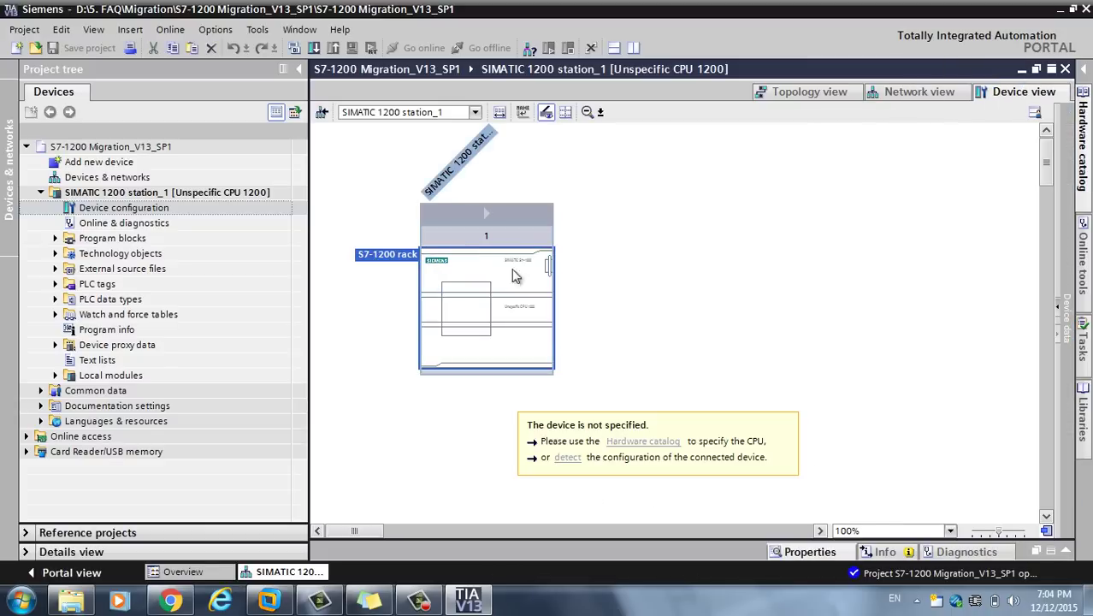
click(642, 441)
click(901, 328)
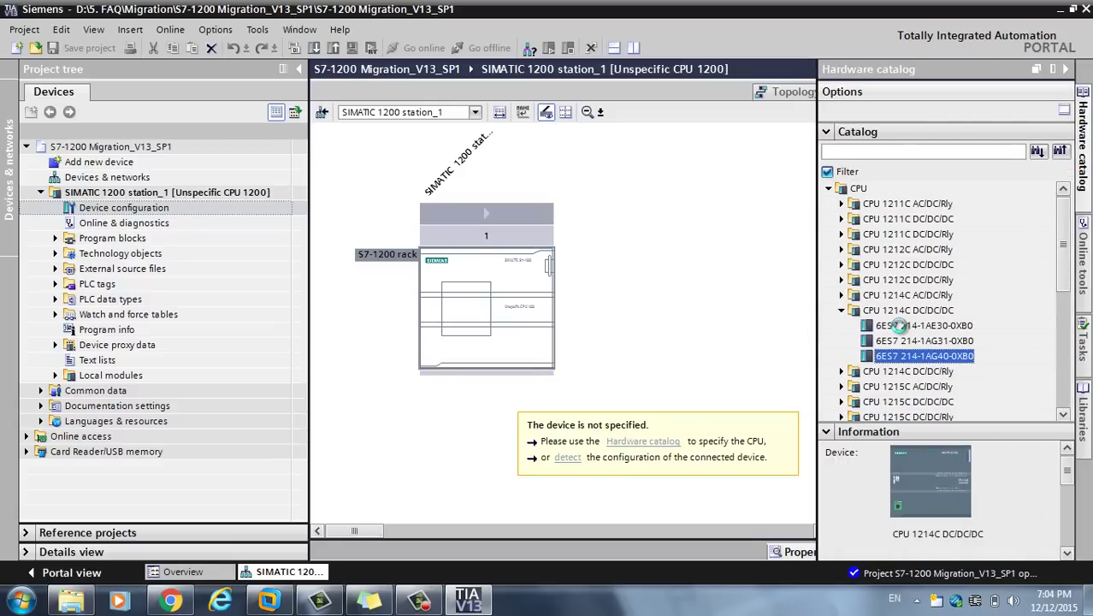
click(841, 249)
click(903, 264)
click(903, 295)
click(642, 441)
click(483, 352)
Change the unspecified CPU to CPU 1212C DC/DC/DC, article number 6ES7 212-1AD30-0XB0, with firmware version V2.0
right_click(471, 277)
click(538, 292)
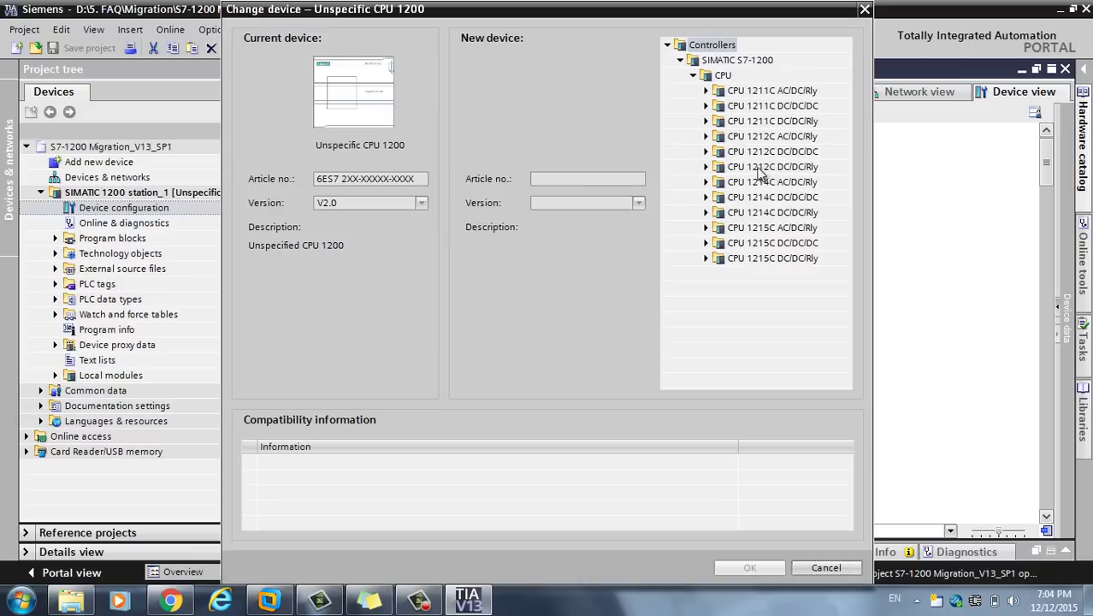
click(418, 179)
key(ctrl+a)
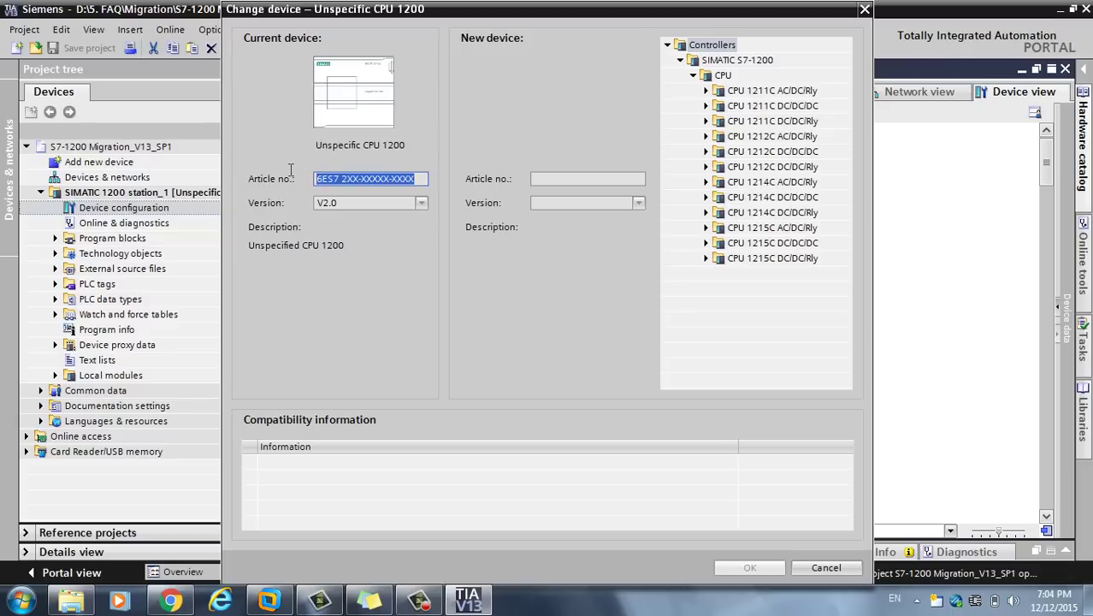
click(706, 151)
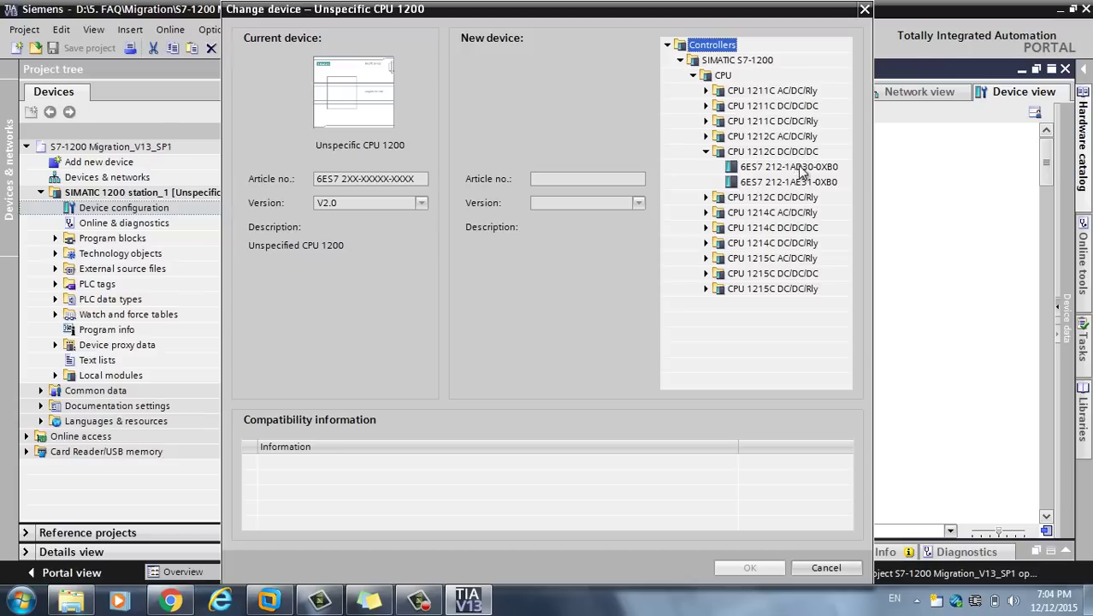
click(788, 166)
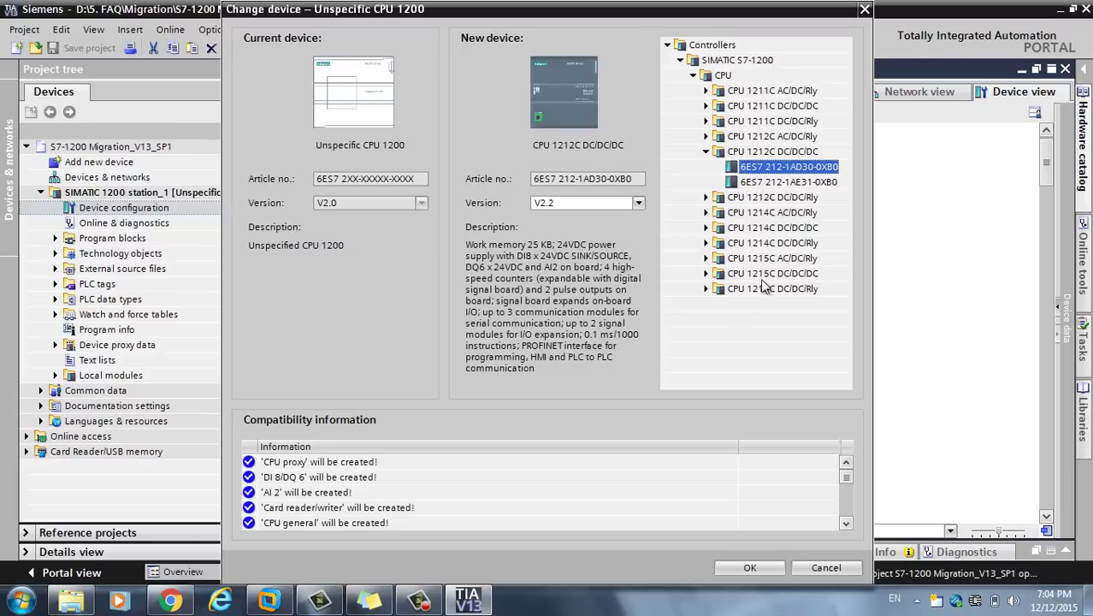
click(639, 203)
click(641, 203)
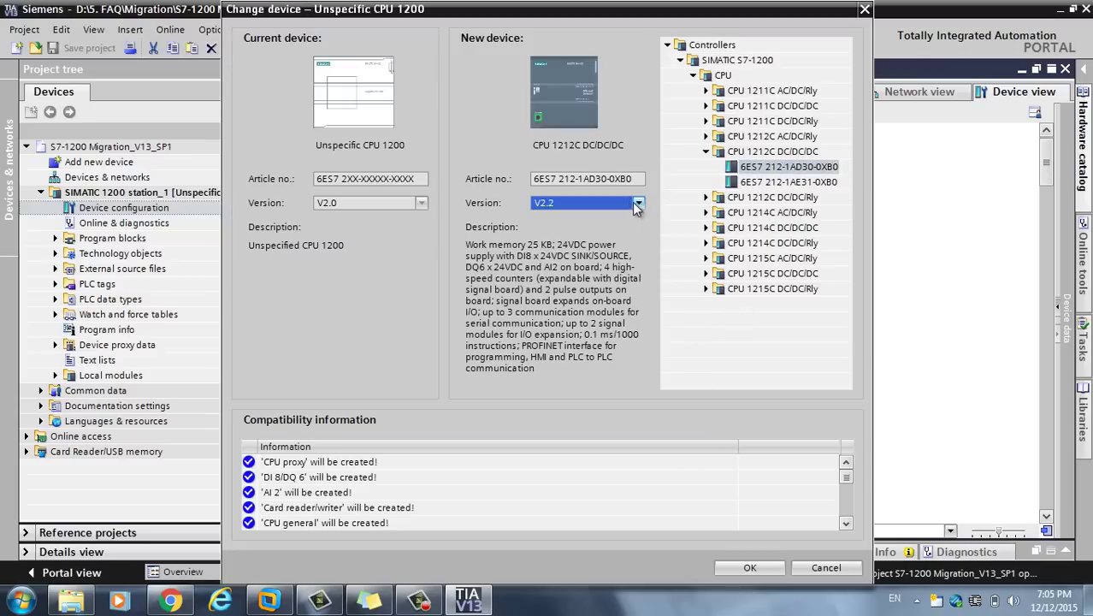
click(638, 203)
click(556, 230)
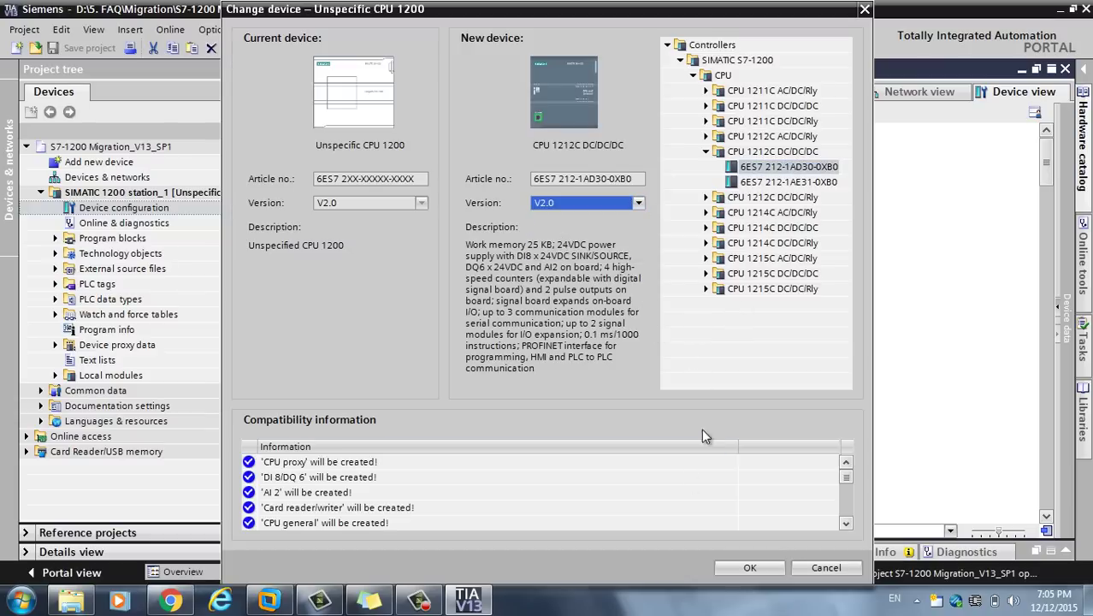
click(728, 570)
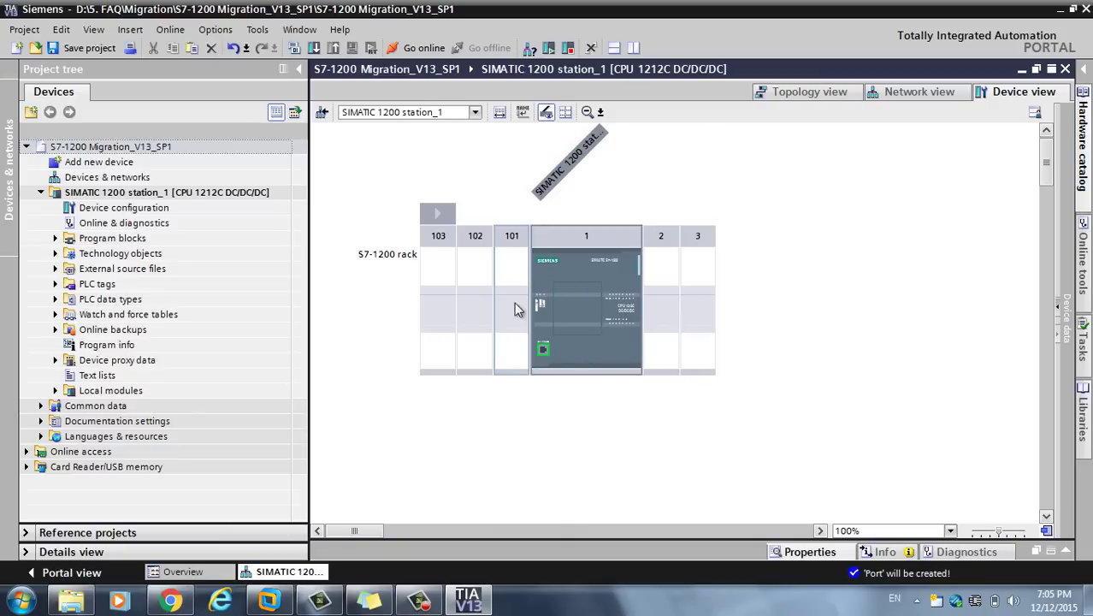
Change the CPU in slot 1 to CPU 1214C DC/DC/DC, article number 6ES7 214-1AG31-0XB0
click(579, 268)
right_click(578, 262)
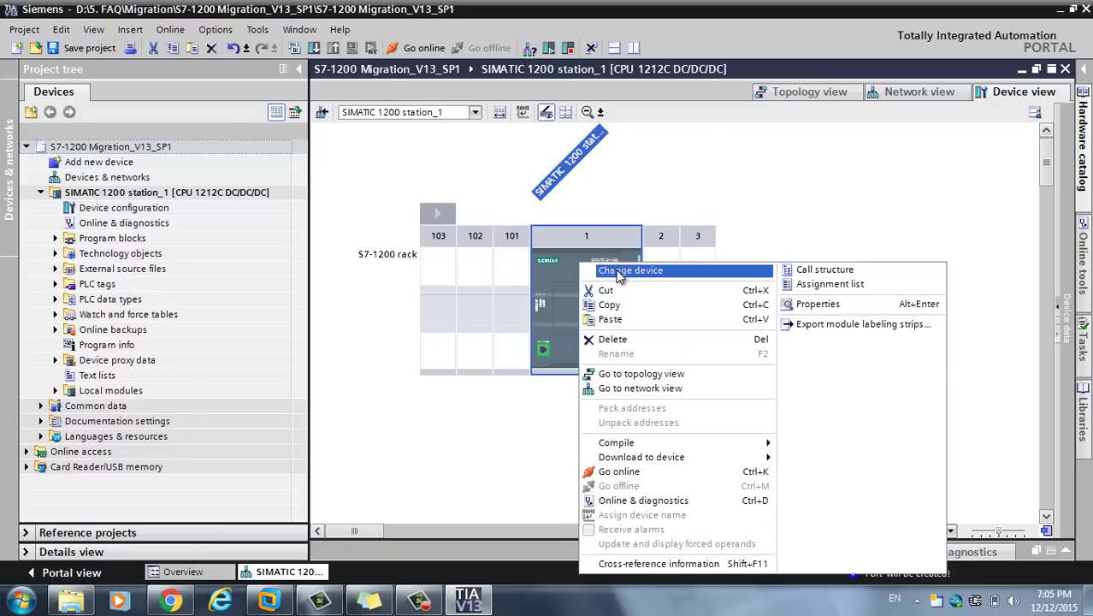
click(599, 272)
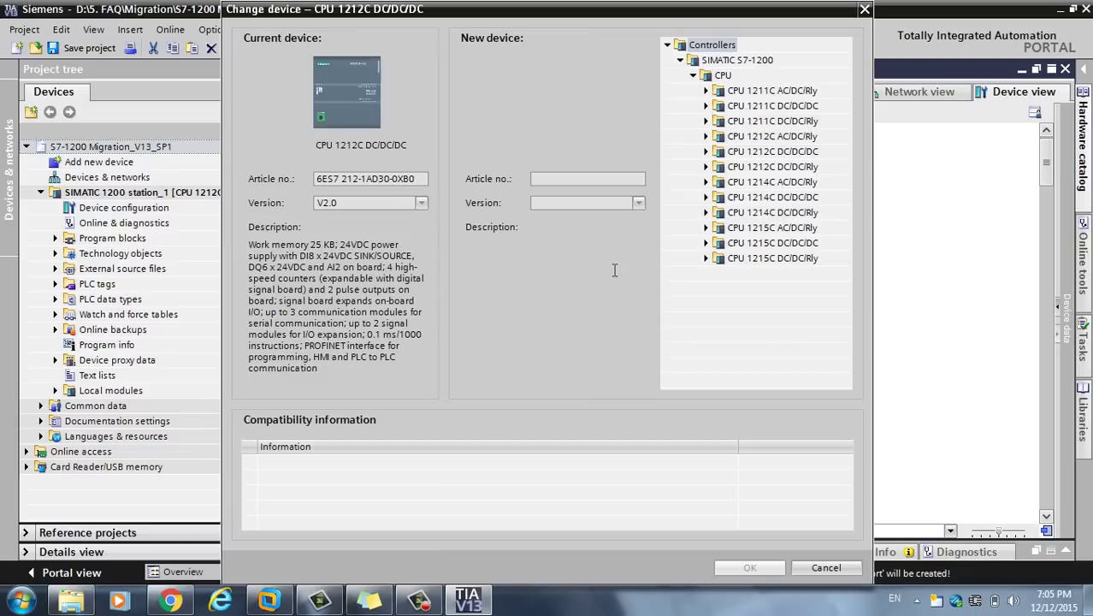
click(705, 197)
click(754, 228)
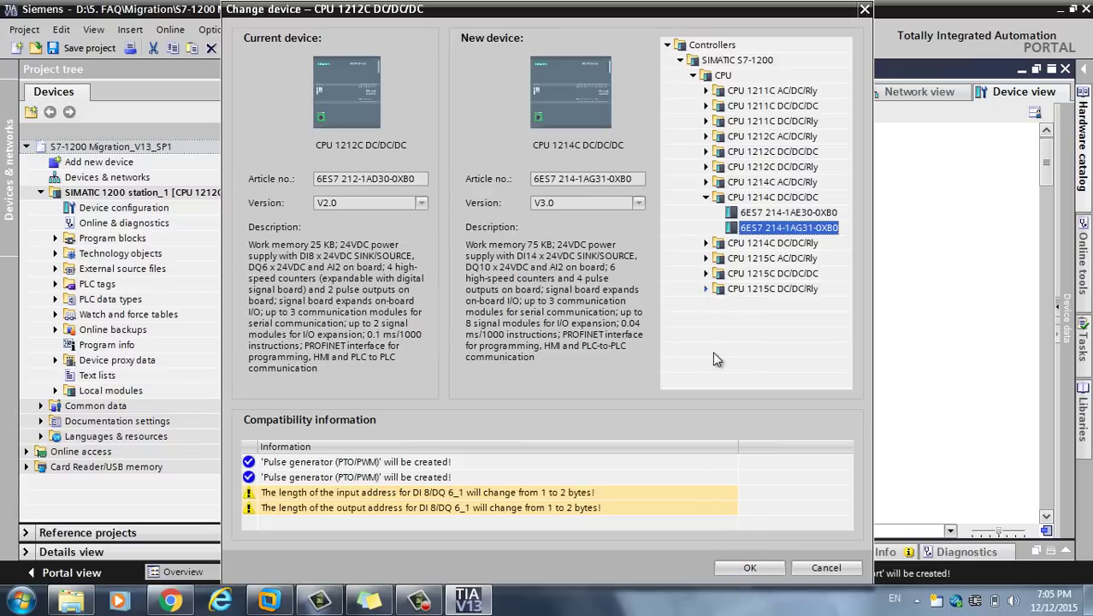
click(748, 569)
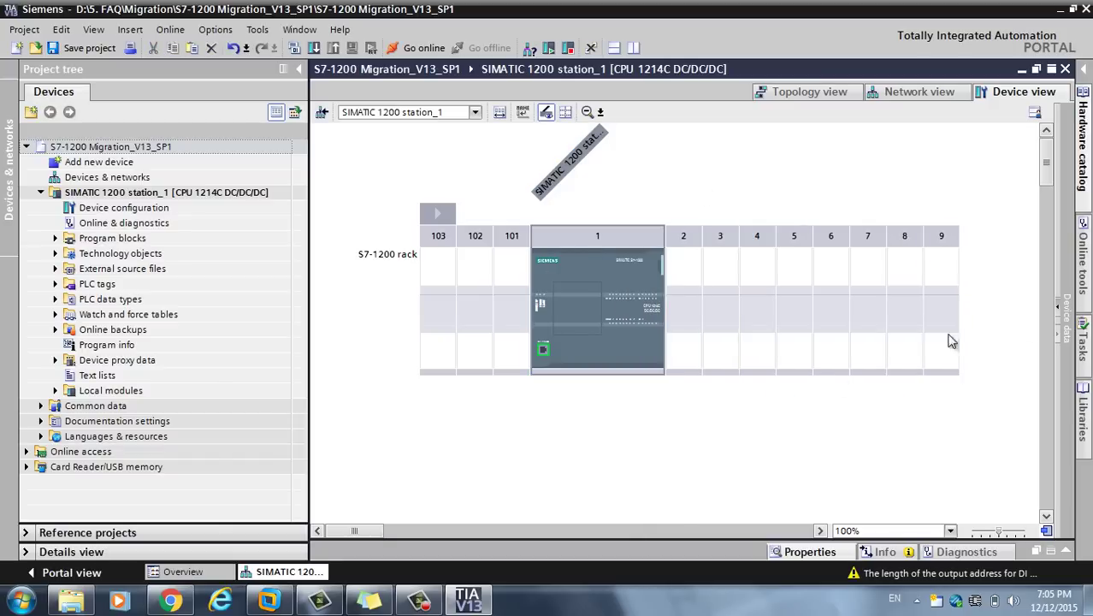
Expand the program blocks of SIMATIC 1200 station_1 to view the migrated blocks, leaving the station's name unedited
click(55, 239)
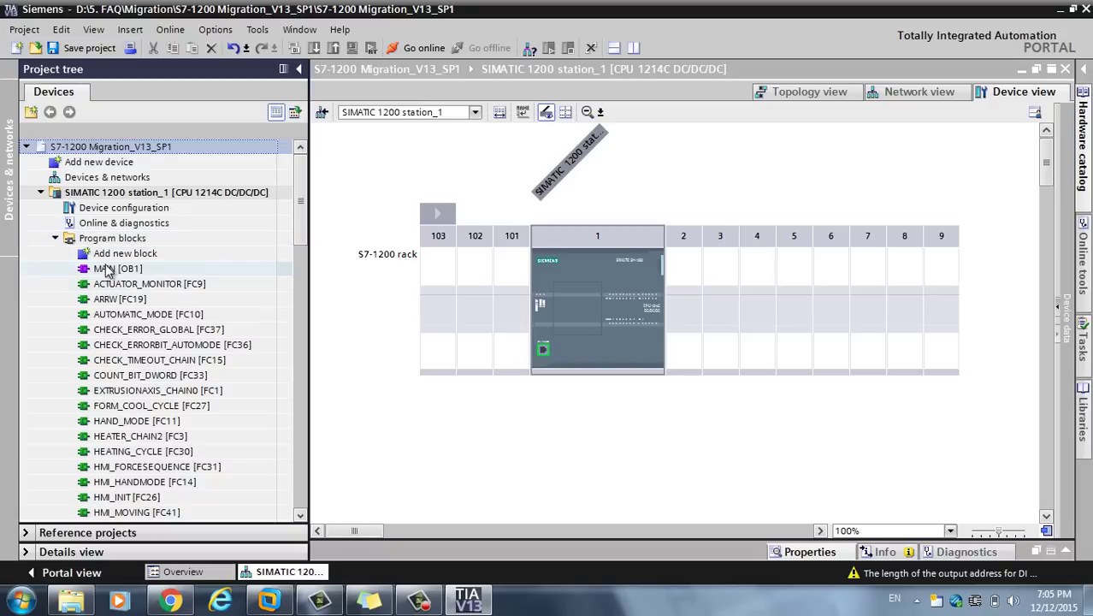
click(124, 189)
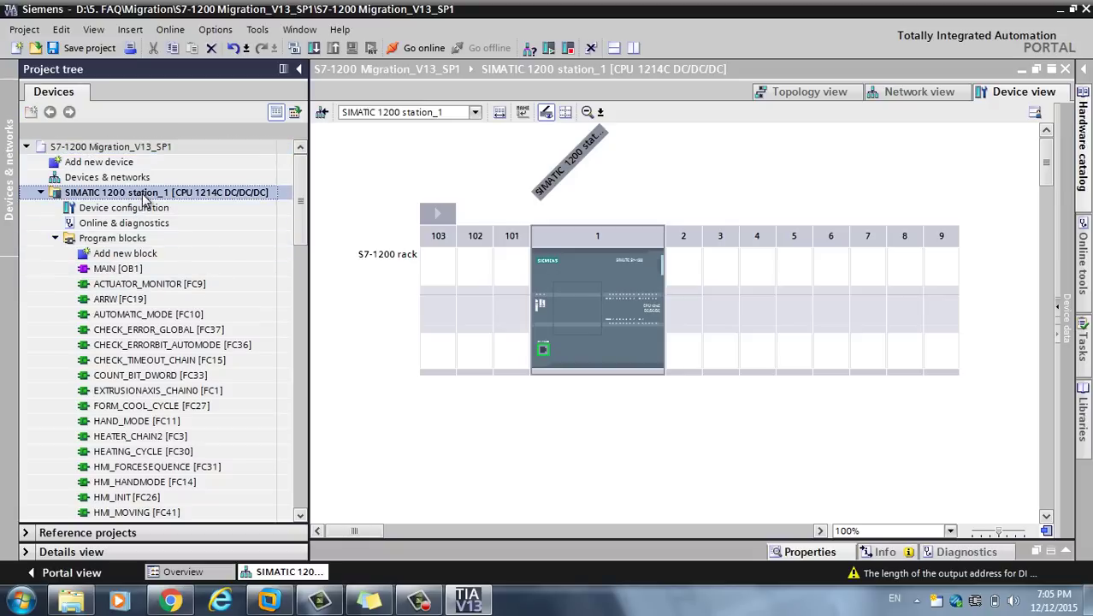
click(174, 189)
key(Escape)
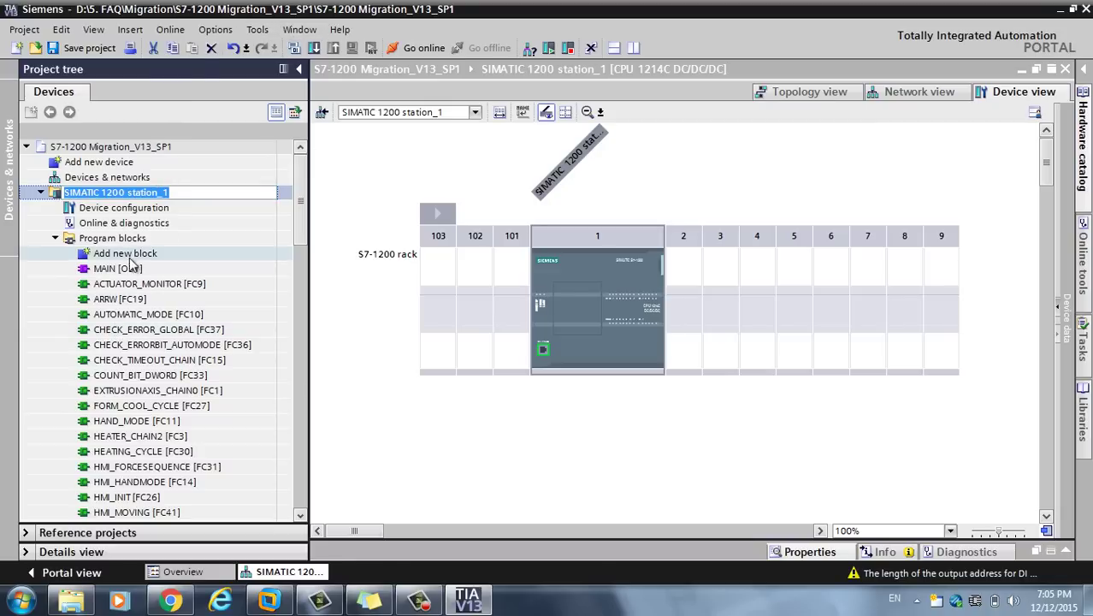